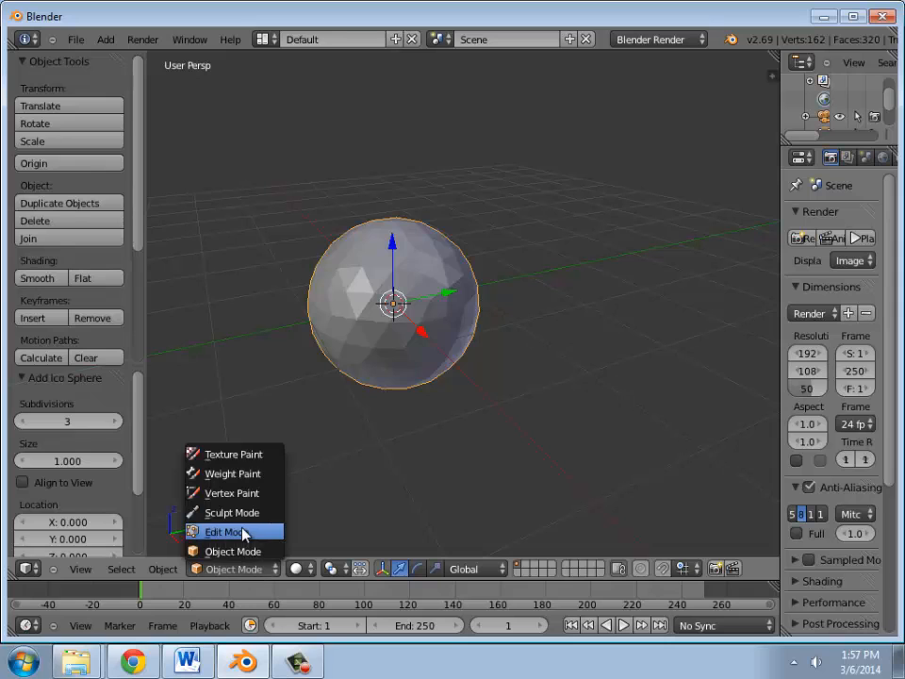
Step: Enter Edit Mode on the icosphere and select two neighbouring vertices on the ring around its widest part
click(243, 534)
mouse_move(469, 341)
middle_down()
mouse_move(481, 291)
mouse_move(453, 341)
middle_up()
right_click(403, 330)
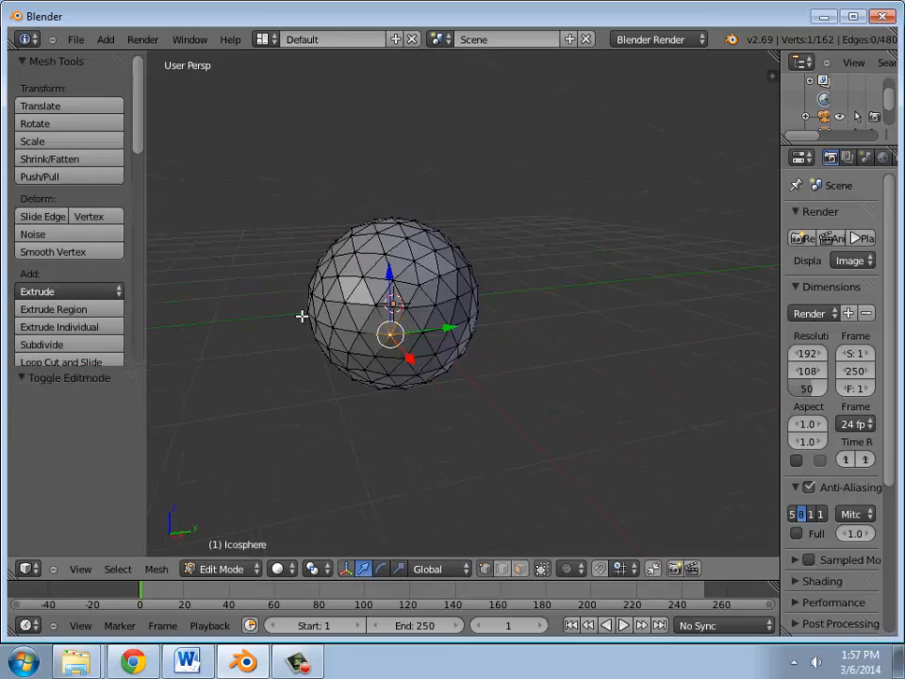
shift+right_click(423, 330)
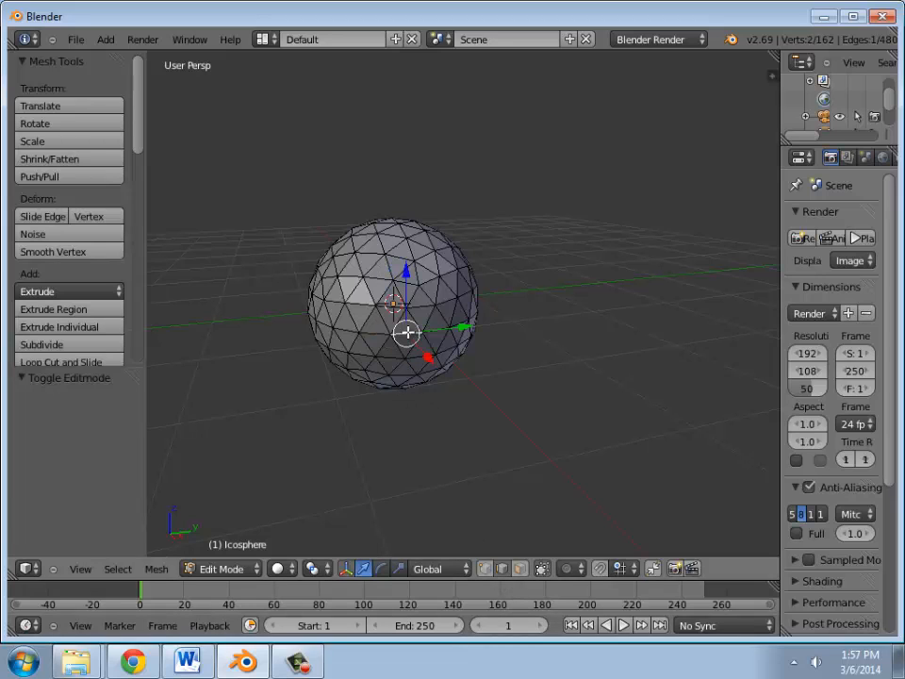
Step: Try to extend the two-vertex selection around the sphere with the Edge Loop and Edge Ring selection commands
click(118, 569)
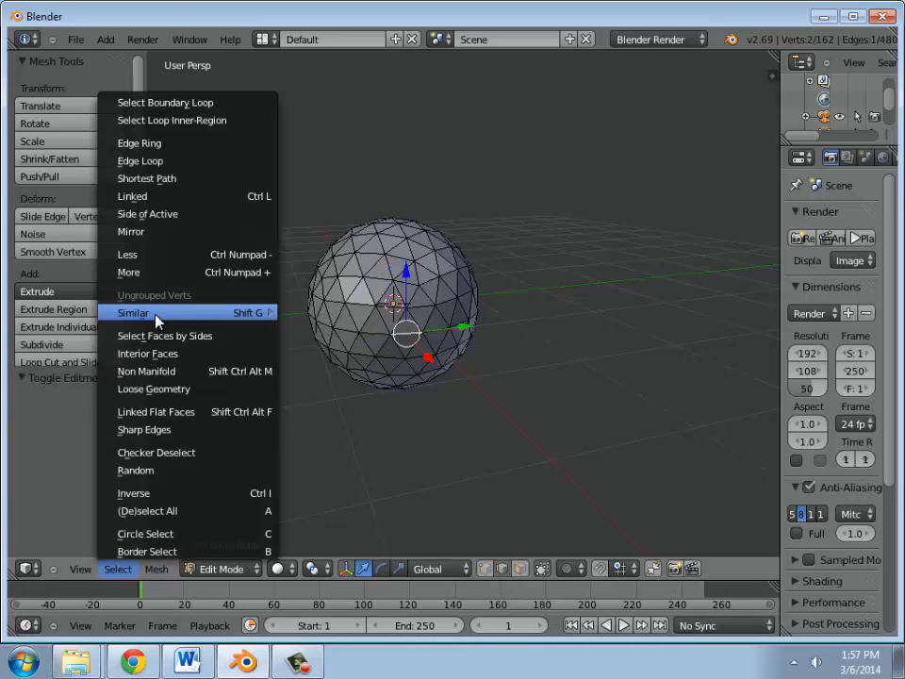
click(134, 161)
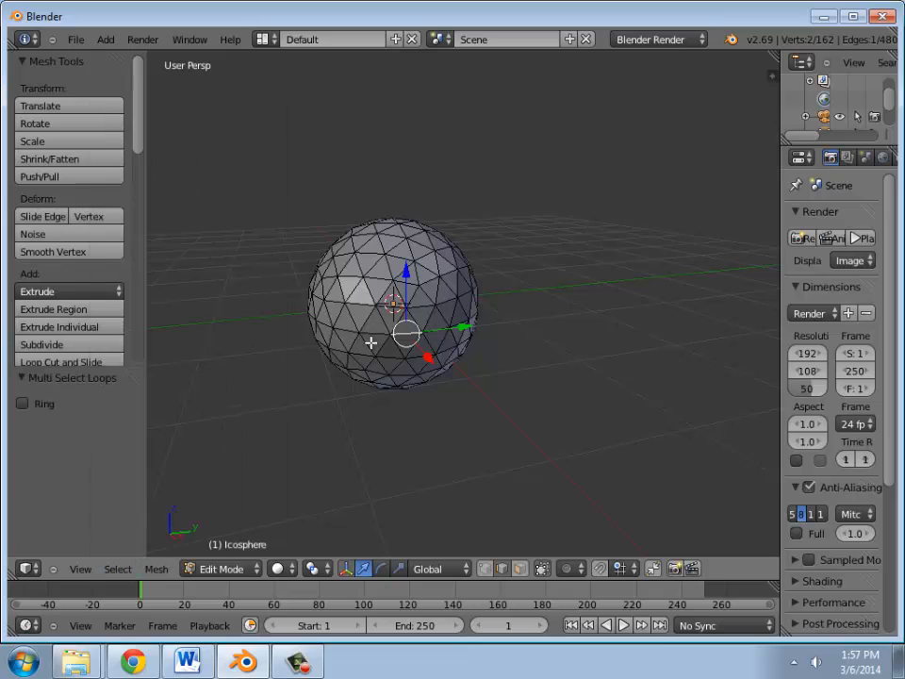
click(118, 569)
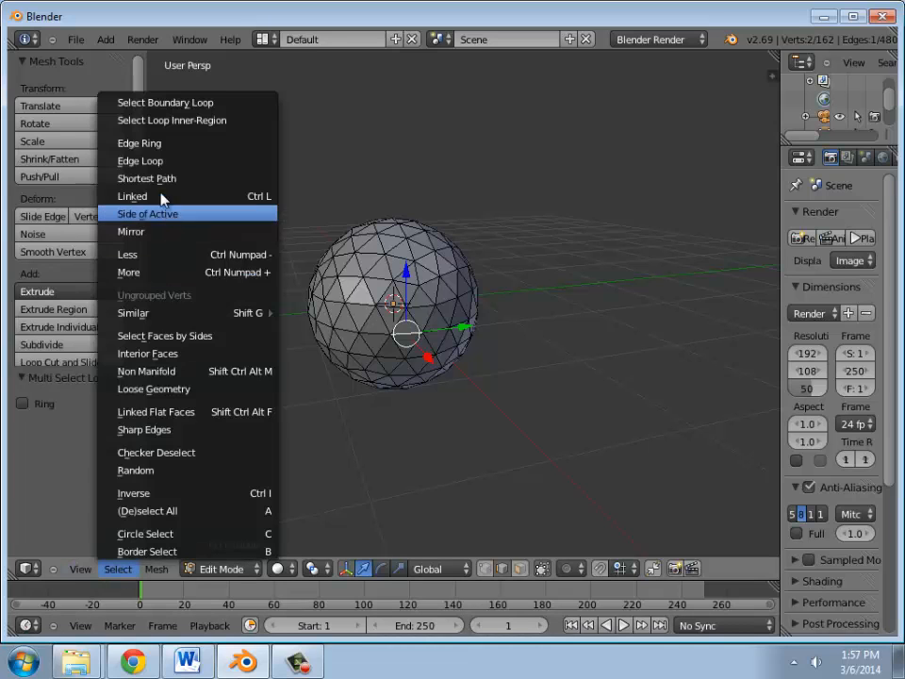
click(155, 144)
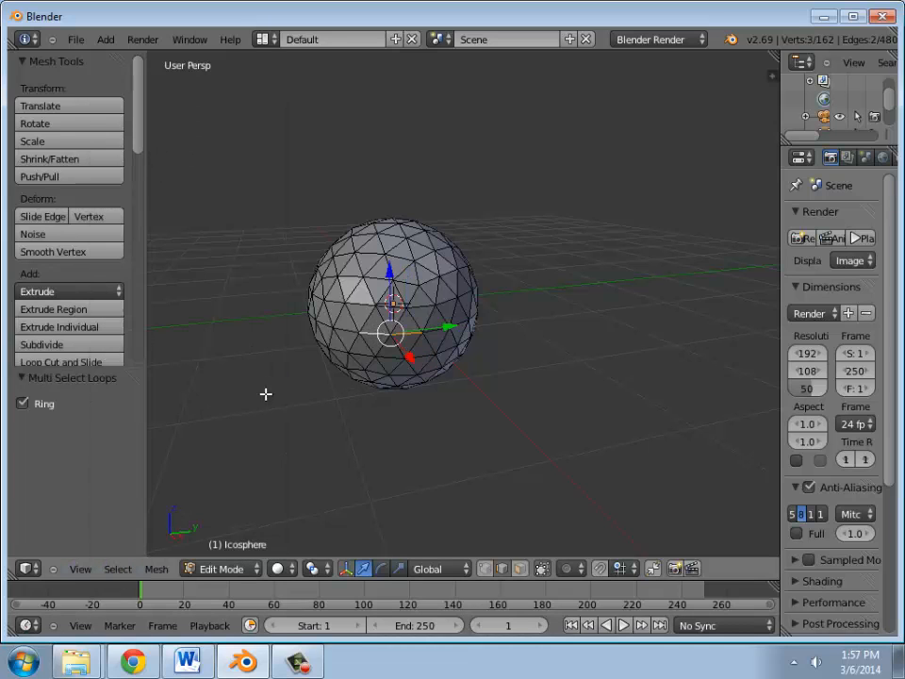
Step: Add the remaining vertices around the sphere's widest part to the selection one by one until the ring is closed
middle_drag(265, 394, 451, 395)
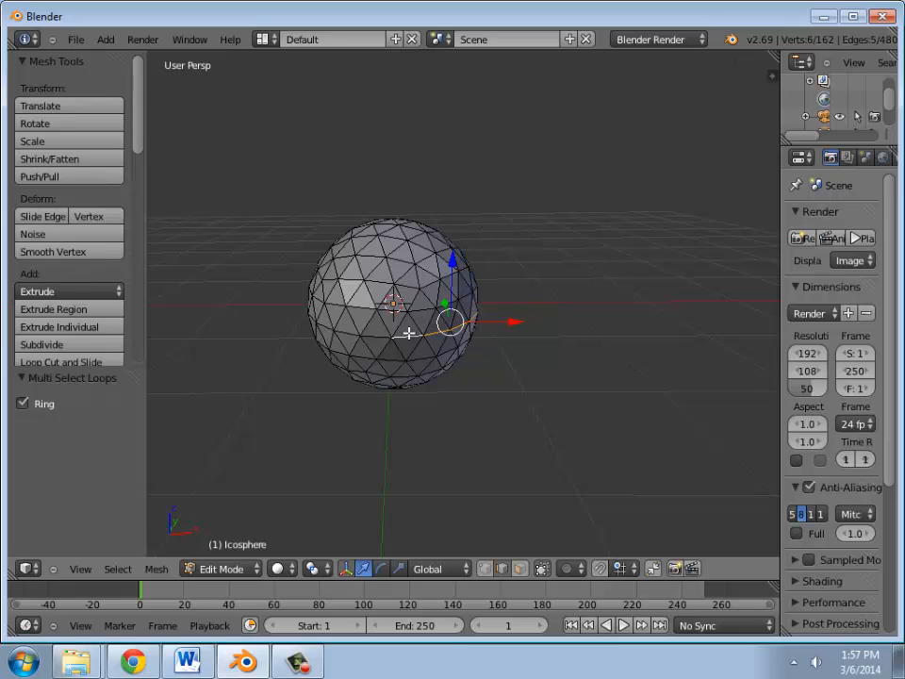
middle_drag(339, 388, 457, 426)
alt+right_click(376, 338)
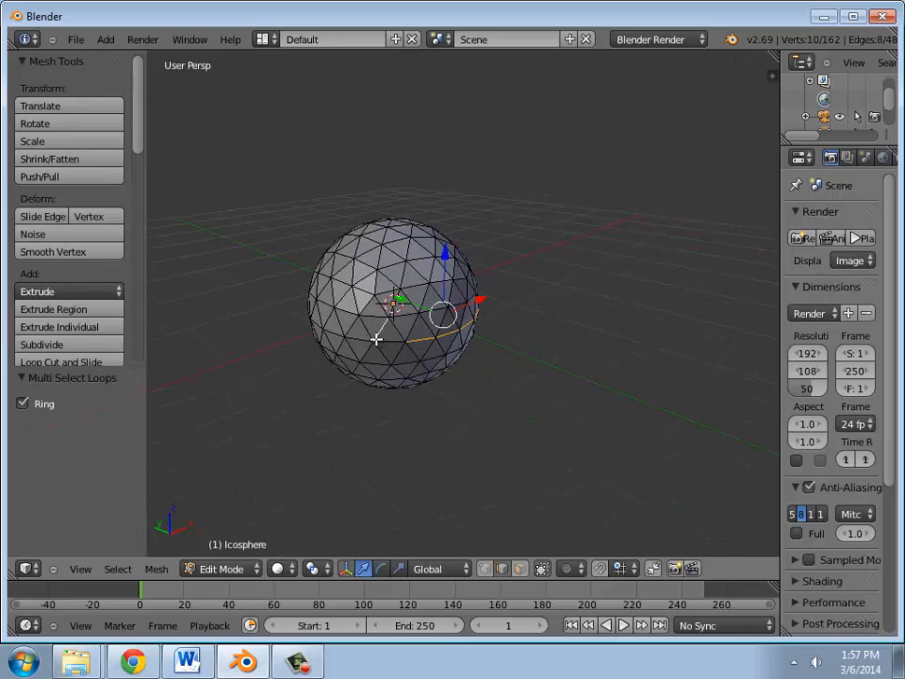
shift+right_click(382, 333)
middle_drag(360, 382, 460, 370)
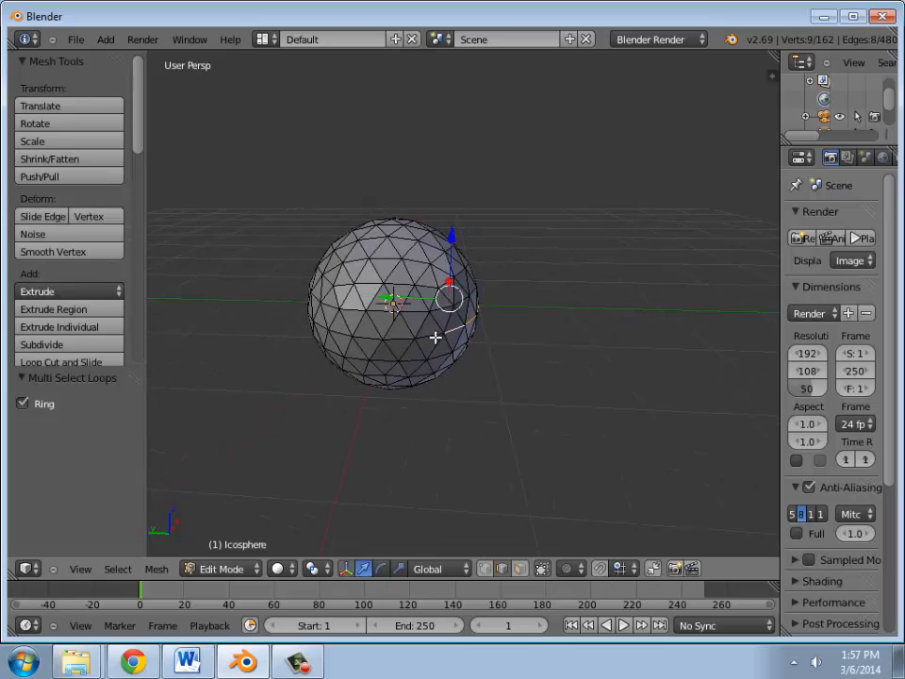
shift+right_click(433, 337)
shift+right_click(399, 338)
shift+right_click(365, 341)
middle_drag(396, 407, 505, 408)
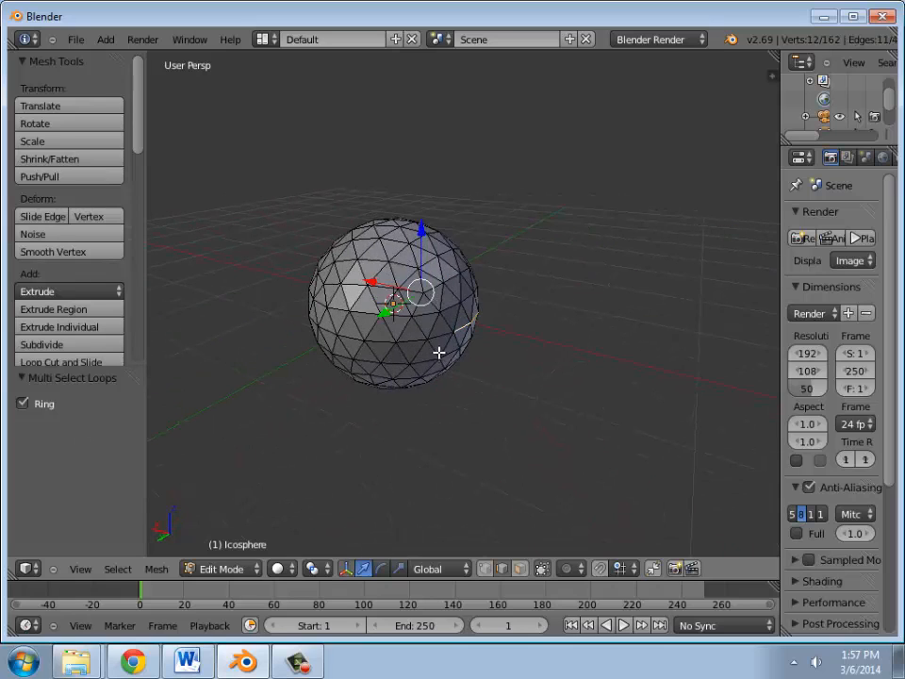
shift+right_click(439, 338)
middle_drag(413, 345, 519, 365)
shift+right_click(419, 339)
shift+right_click(374, 343)
shift+right_click(381, 339)
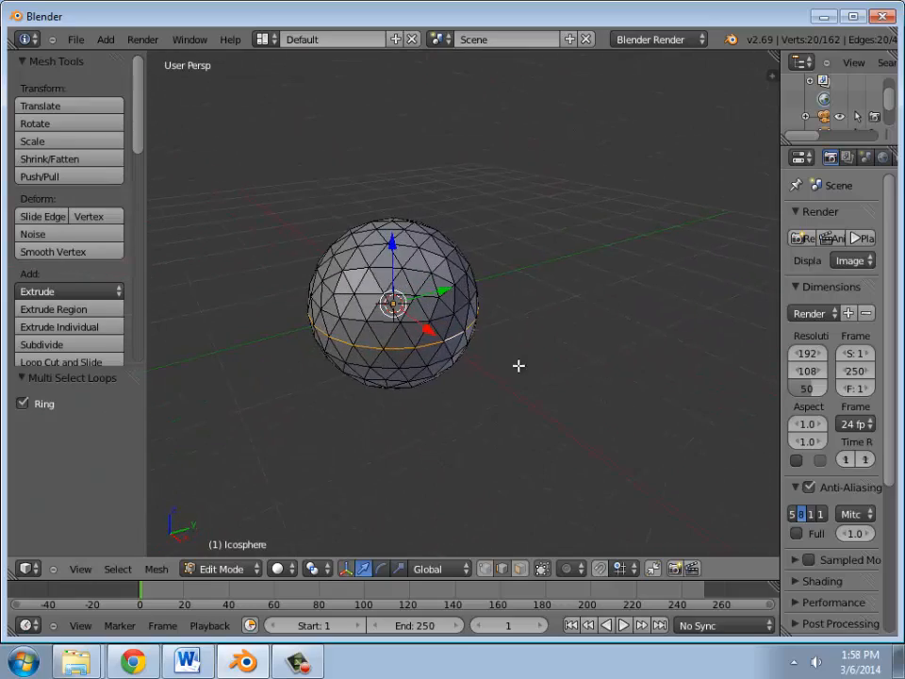
Step: Consult the "Mark a UV seam" section of the Wikibooks page in Chrome, and mark the selected ring as a seam in Blender
click(140, 664)
scroll(567, 301, down, 5)
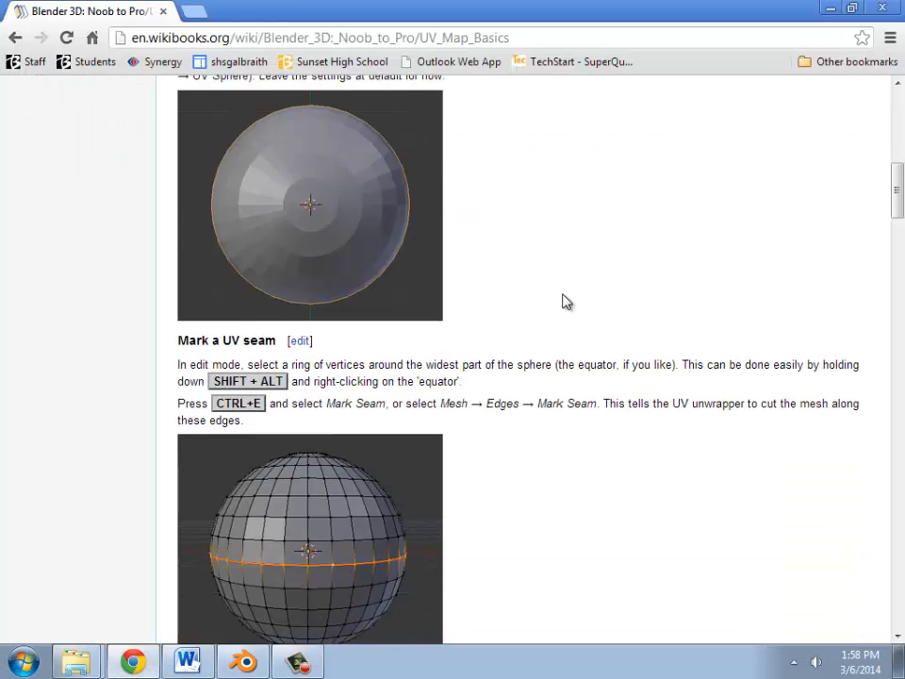
scroll(543, 307, down, 2)
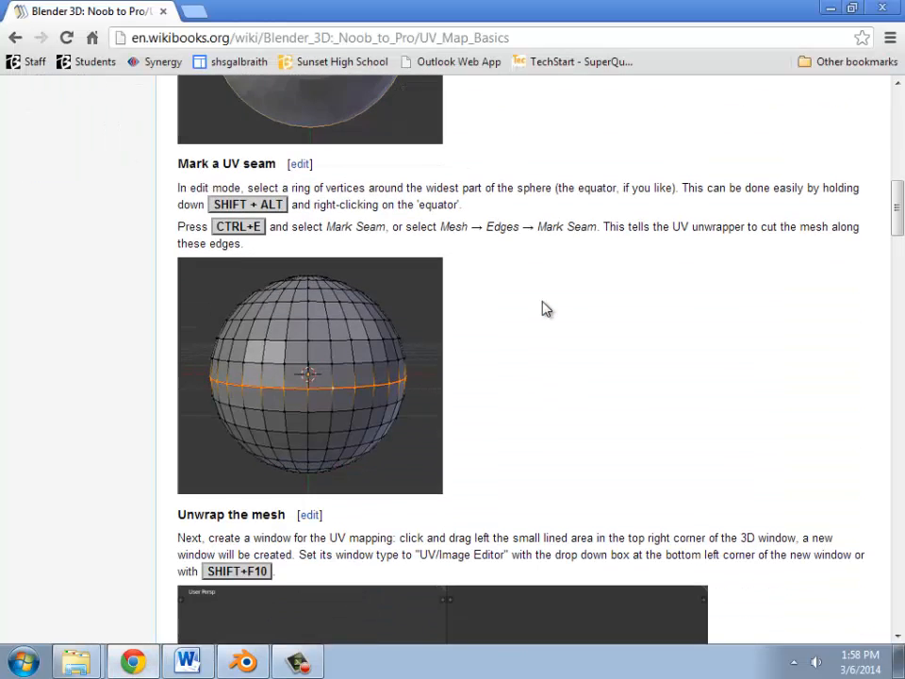
scroll(541, 307, up, 2)
drag(428, 315, 609, 313)
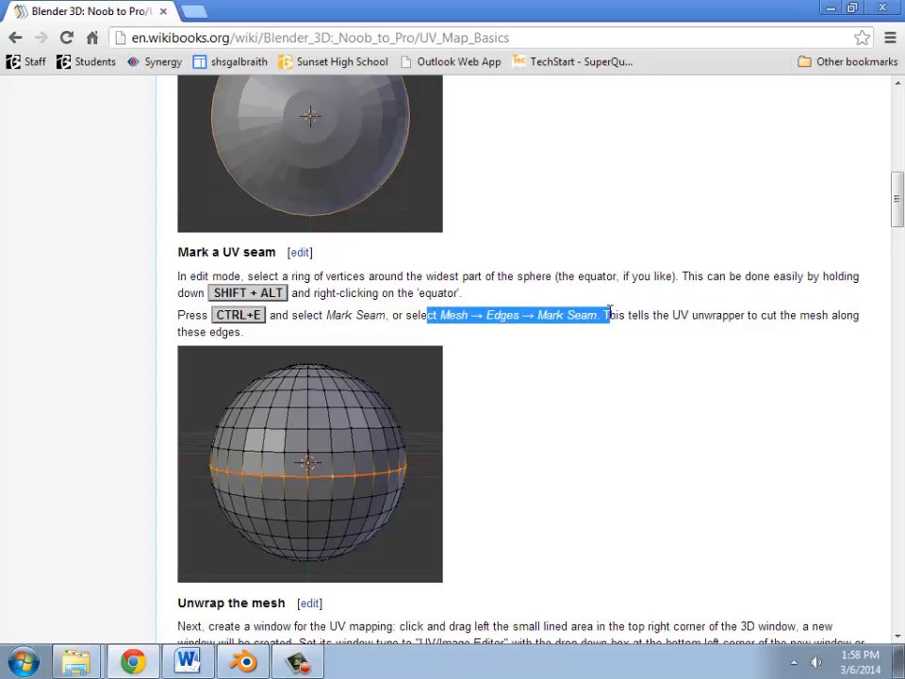
click(609, 313)
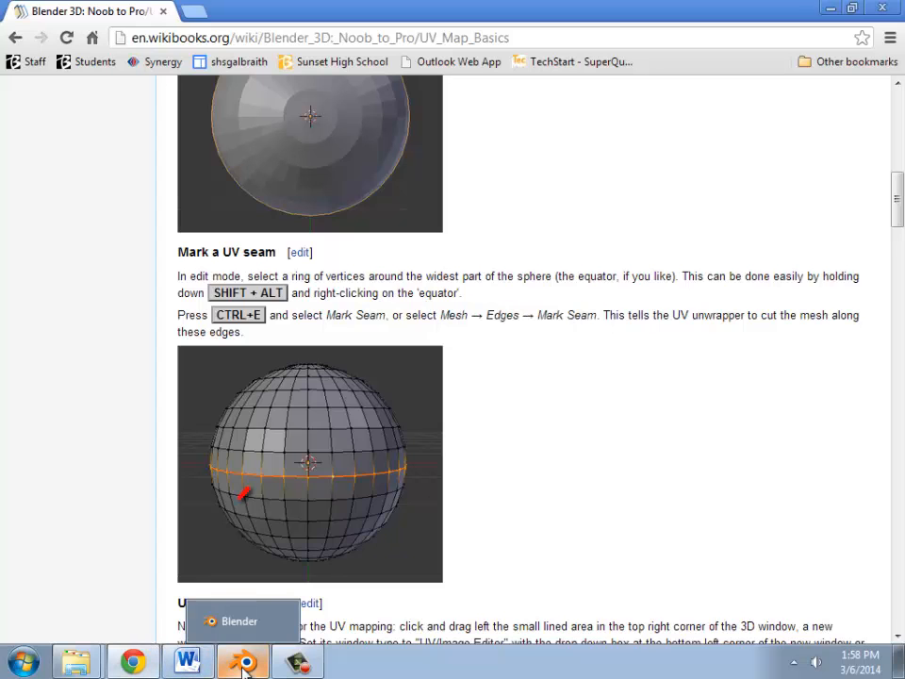
click(244, 665)
click(157, 568)
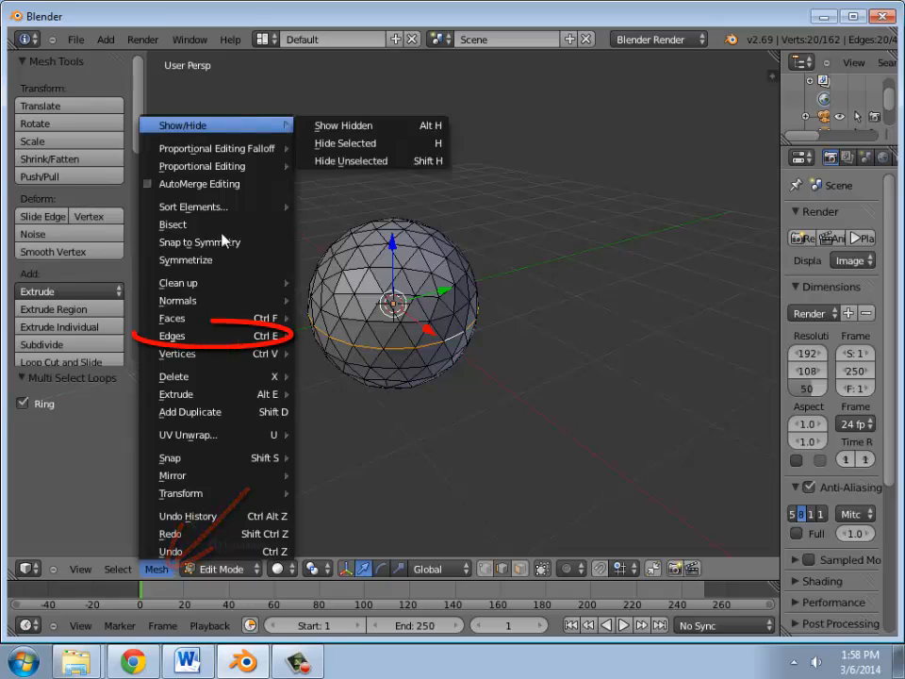
mouse_move(288, 341)
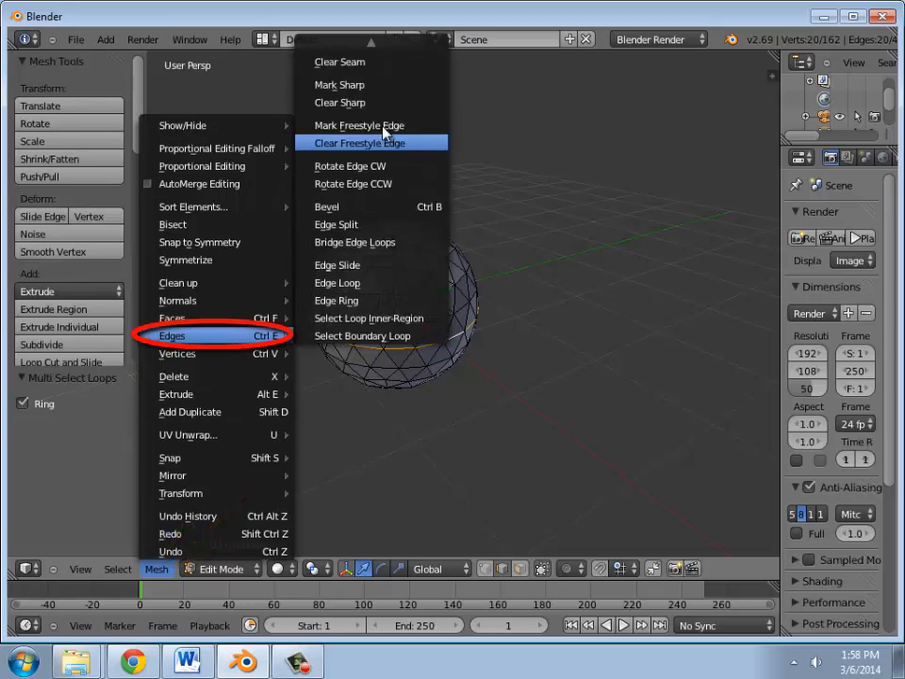
mouse_move(374, 46)
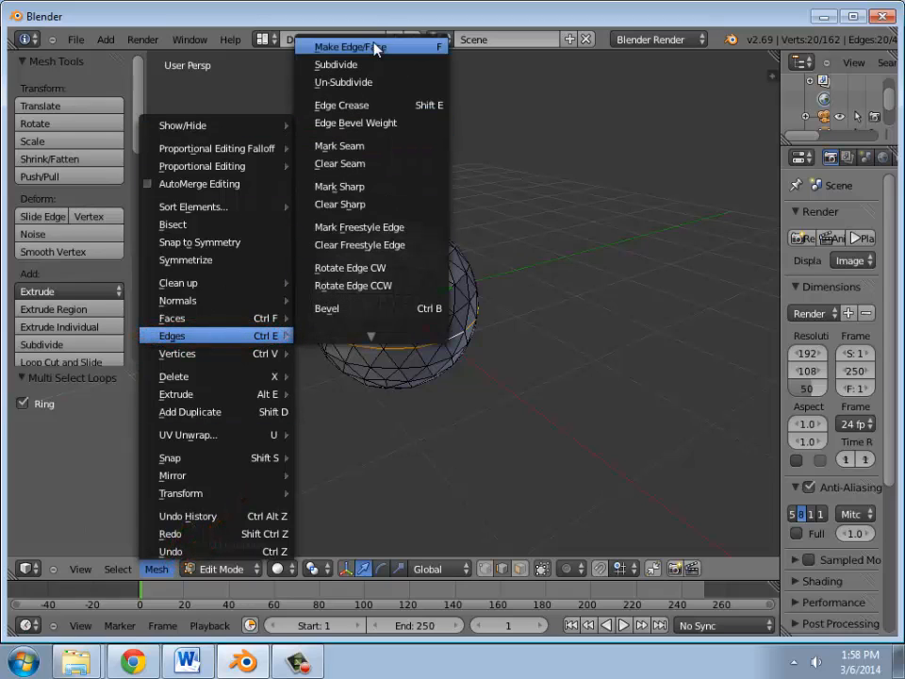
click(370, 146)
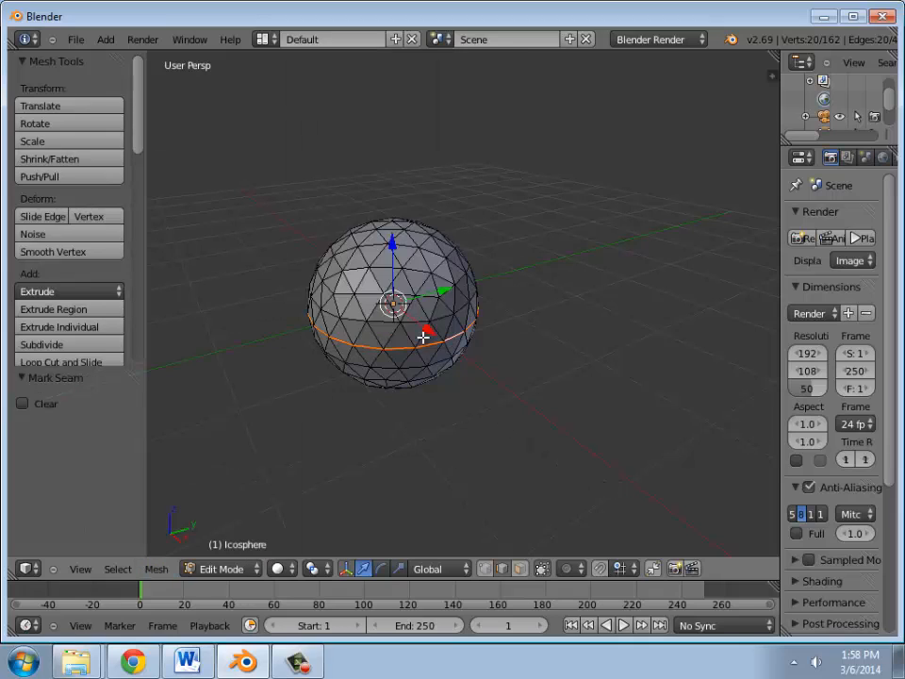
Step: Consult the "Unwrap the mesh" section in Chrome, and split Blender's 3D view vertically with the new area set to UV/Image Editor
click(151, 665)
scroll(364, 449, up, 2)
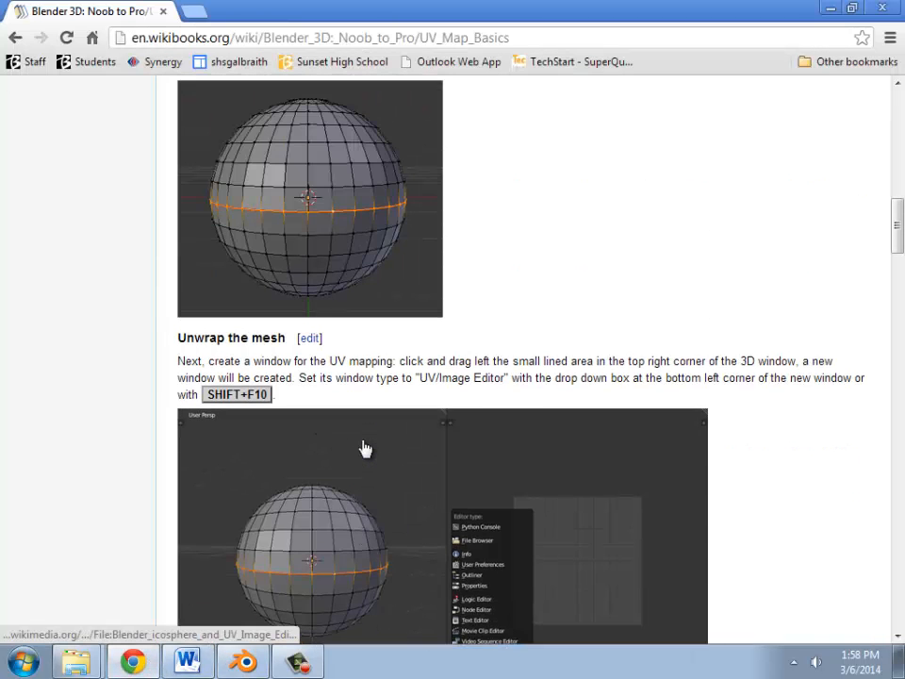
scroll(364, 449, down, 2)
scroll(350, 493, up, 1)
scroll(620, 297, down, 2)
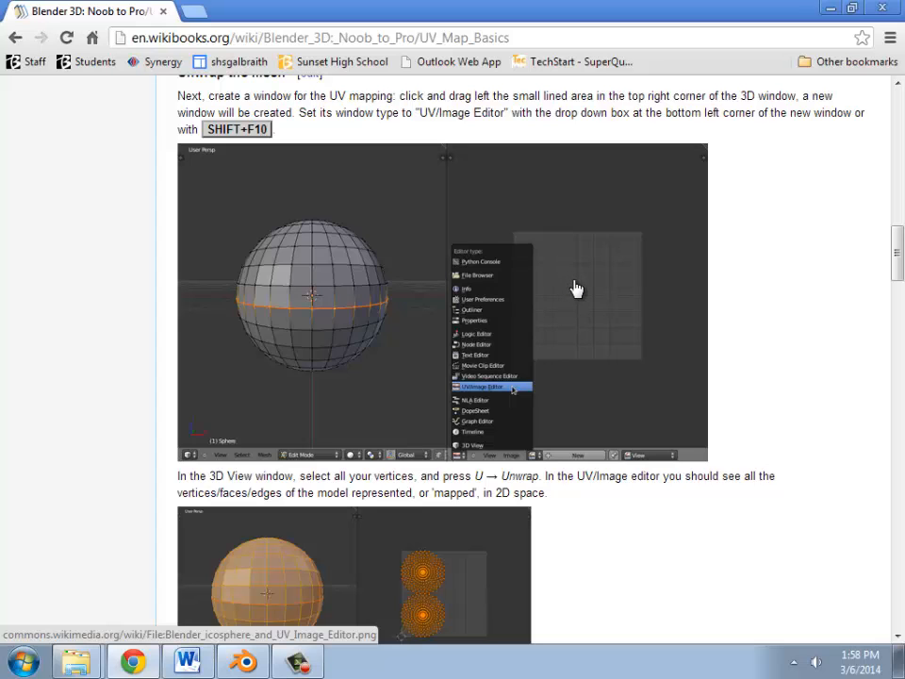
click(241, 666)
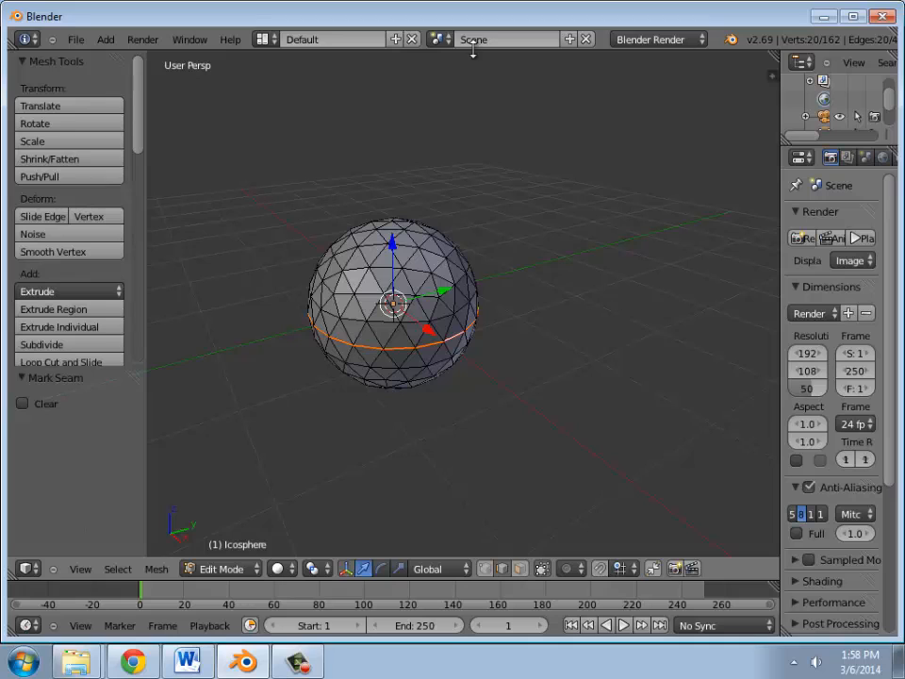
right_click(473, 52)
click(462, 63)
click(425, 330)
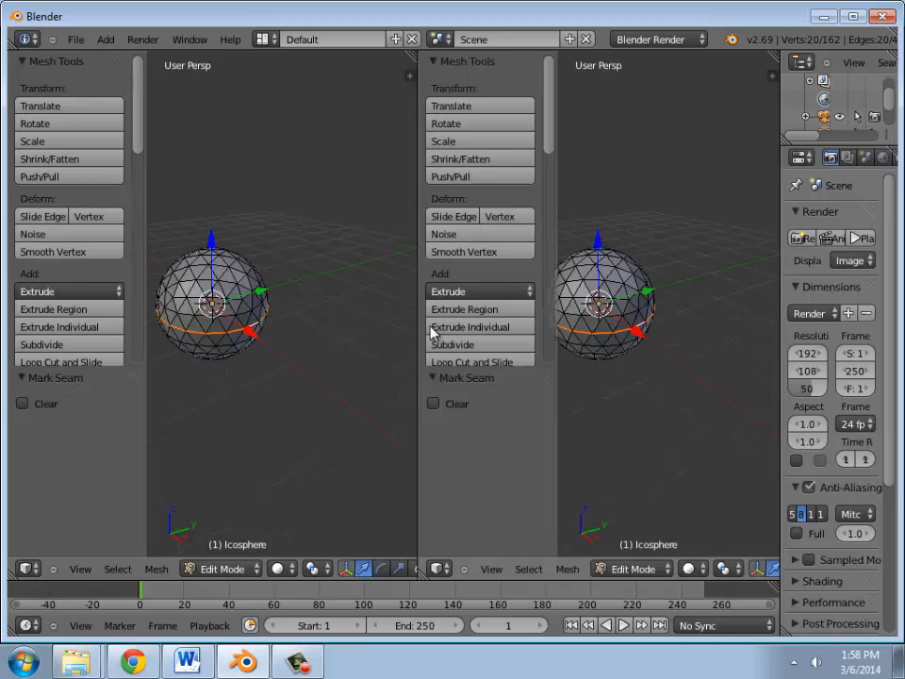
click(437, 569)
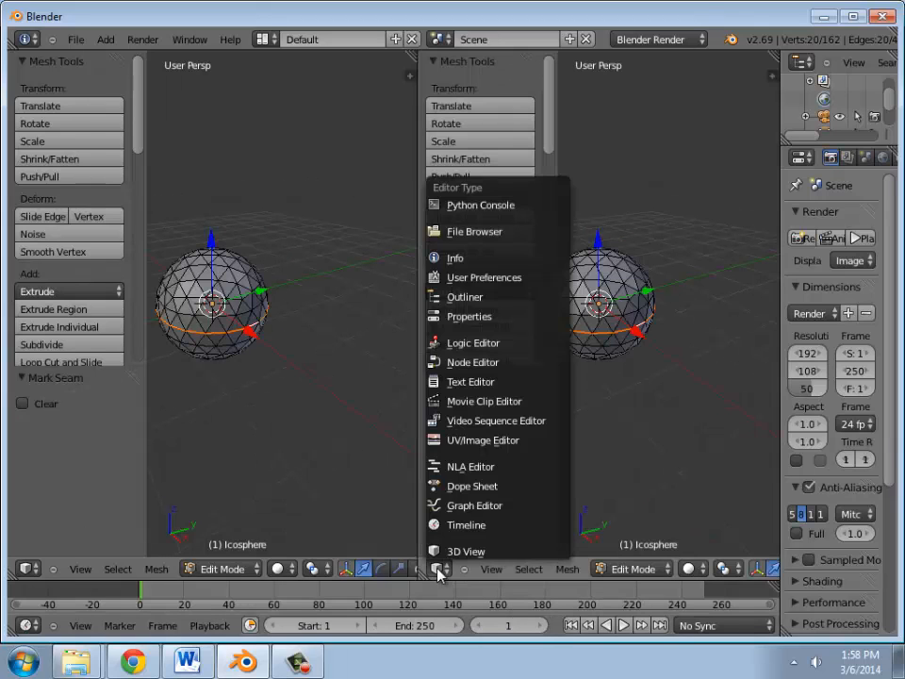
click(497, 440)
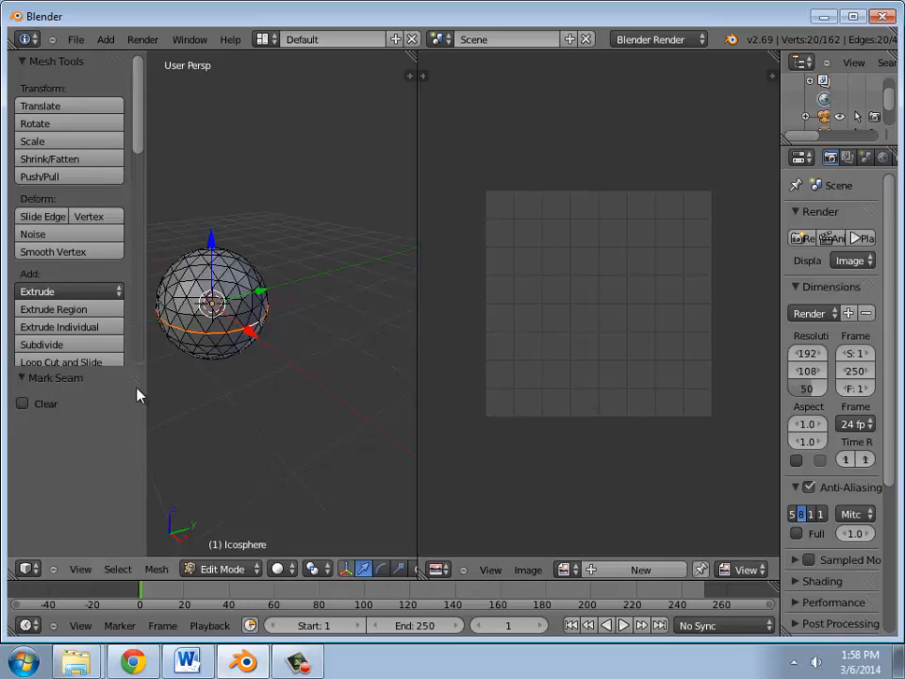
Step: Read the unwrapping instructions in Chrome, and apply Unwrap to all of the icosphere's vertices in Blender
click(133, 661)
scroll(402, 258, down, 2)
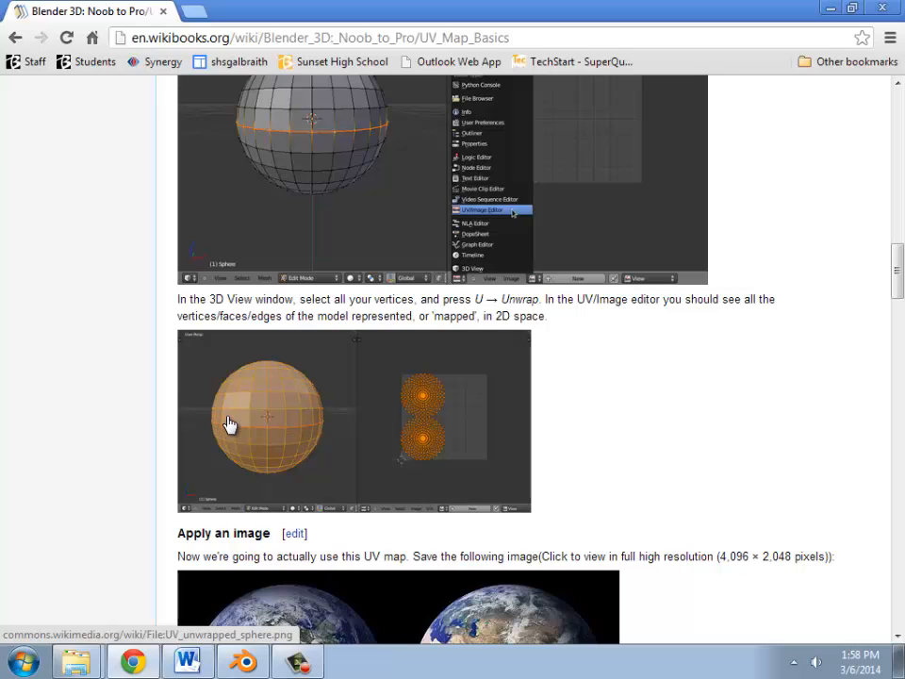
drag(465, 300, 676, 300)
click(623, 317)
click(246, 662)
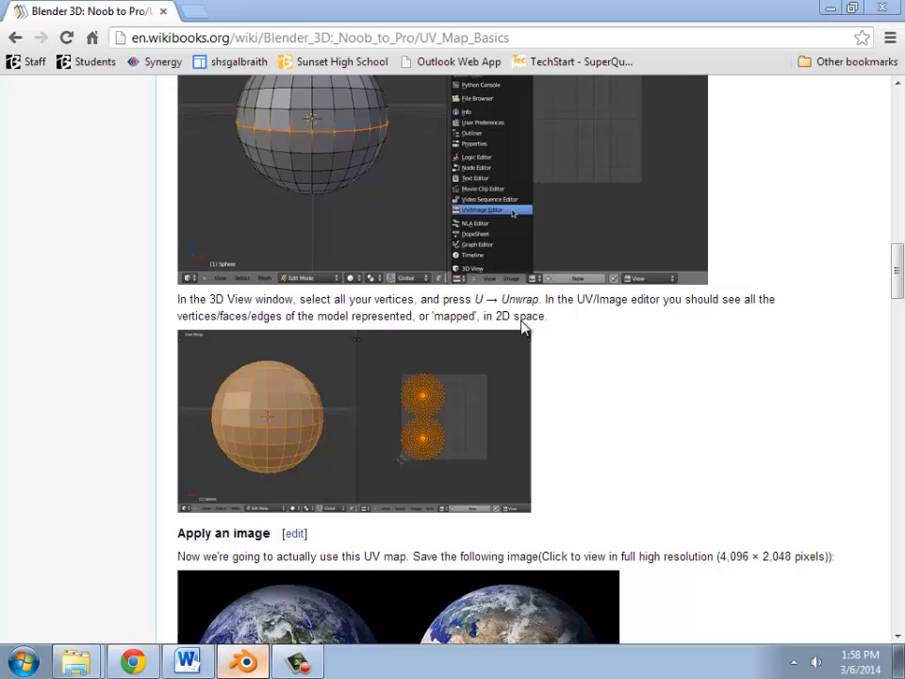
key(a)
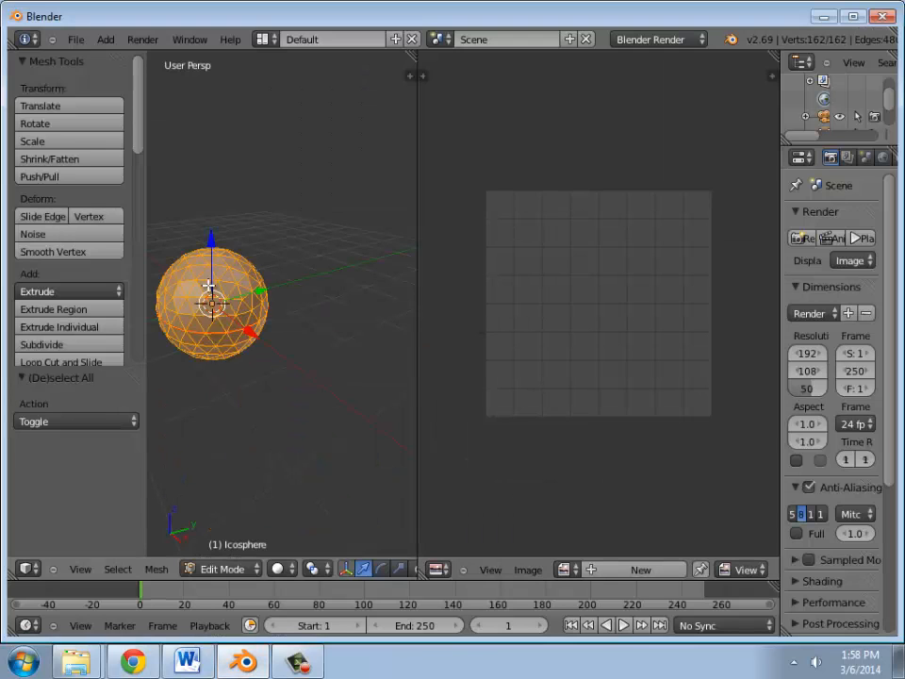
key(u)
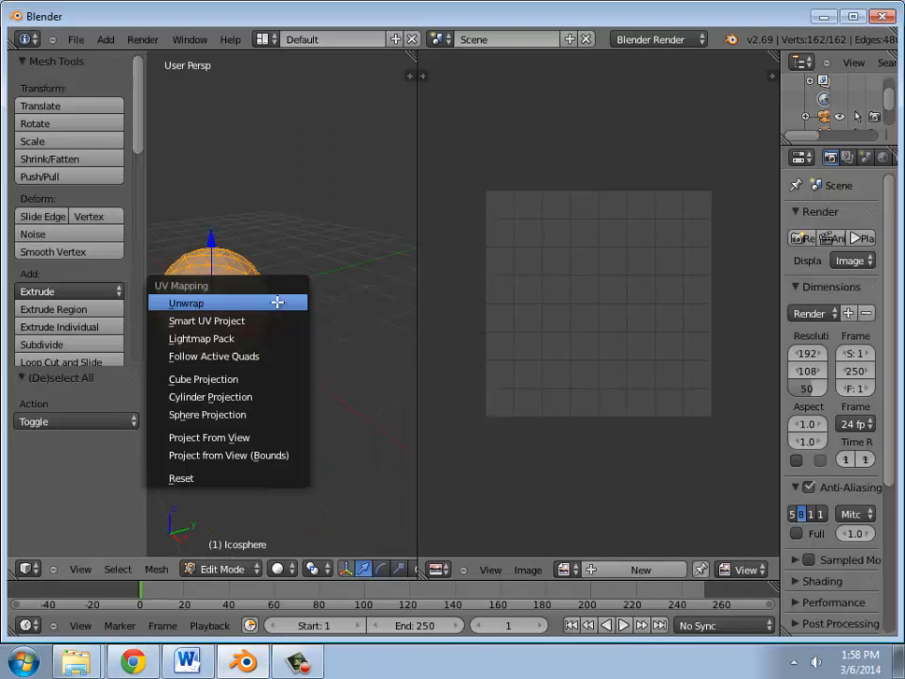
click(201, 301)
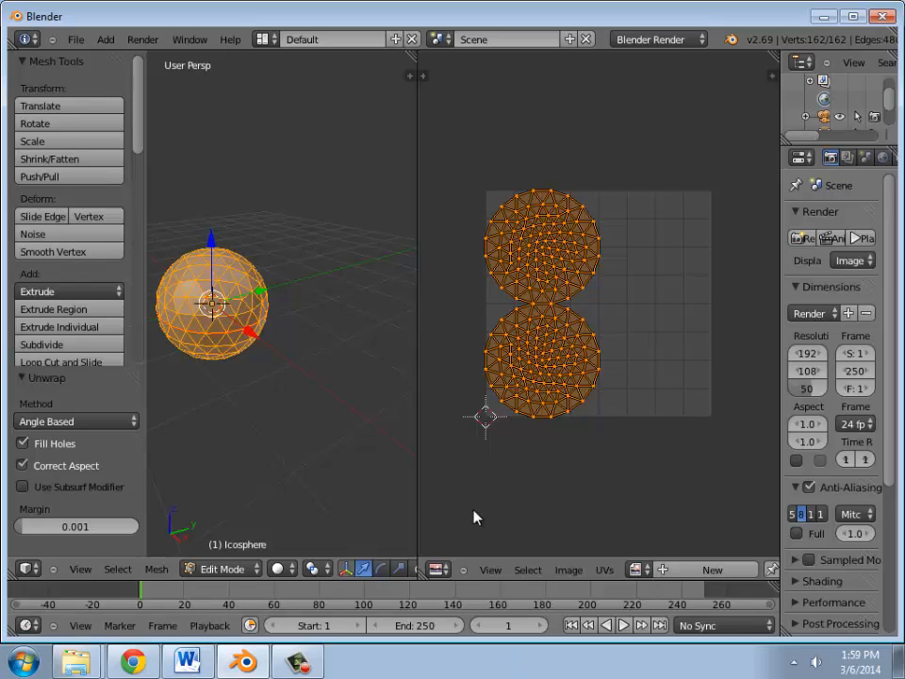
Step: Review the "Apply an image" section in Chrome, and open BlueMarble2.jpg from the Desktop in Blender's UV/Image Editor
click(133, 661)
scroll(442, 471, down, 5)
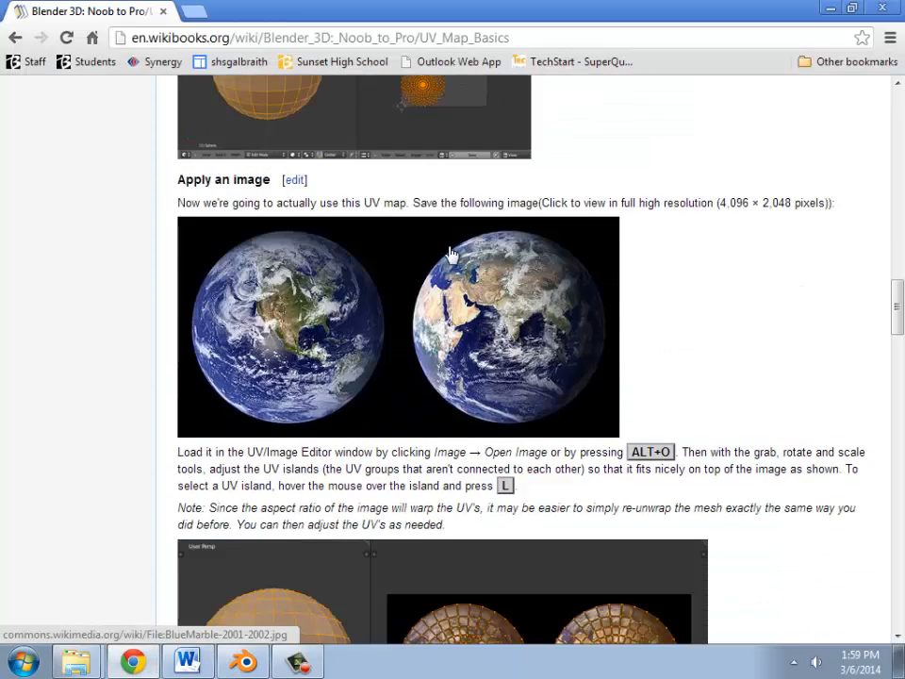
scroll(394, 357, down, 2)
scroll(422, 436, up, 2)
click(244, 661)
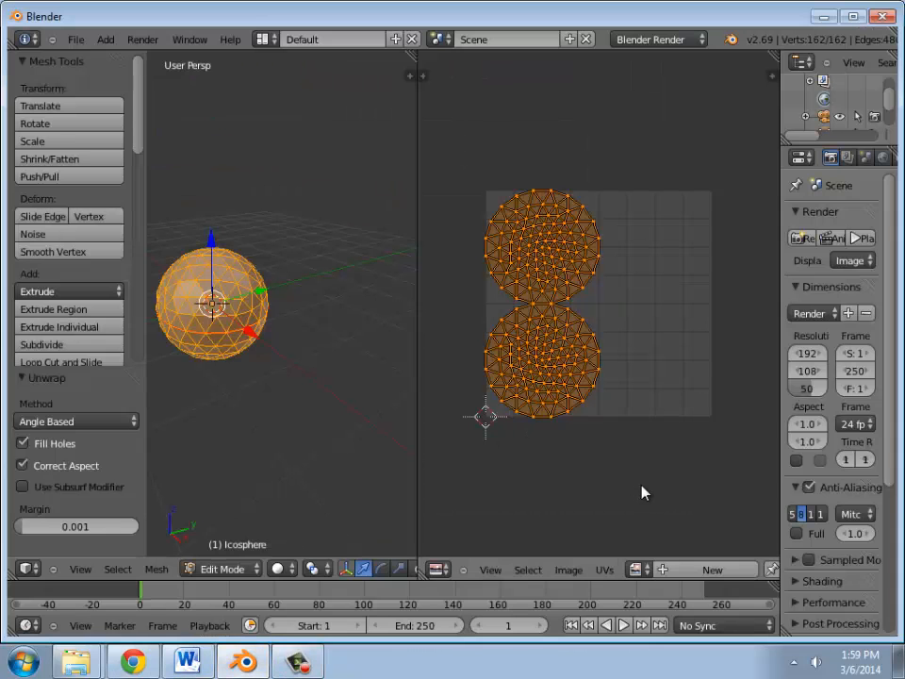
click(568, 570)
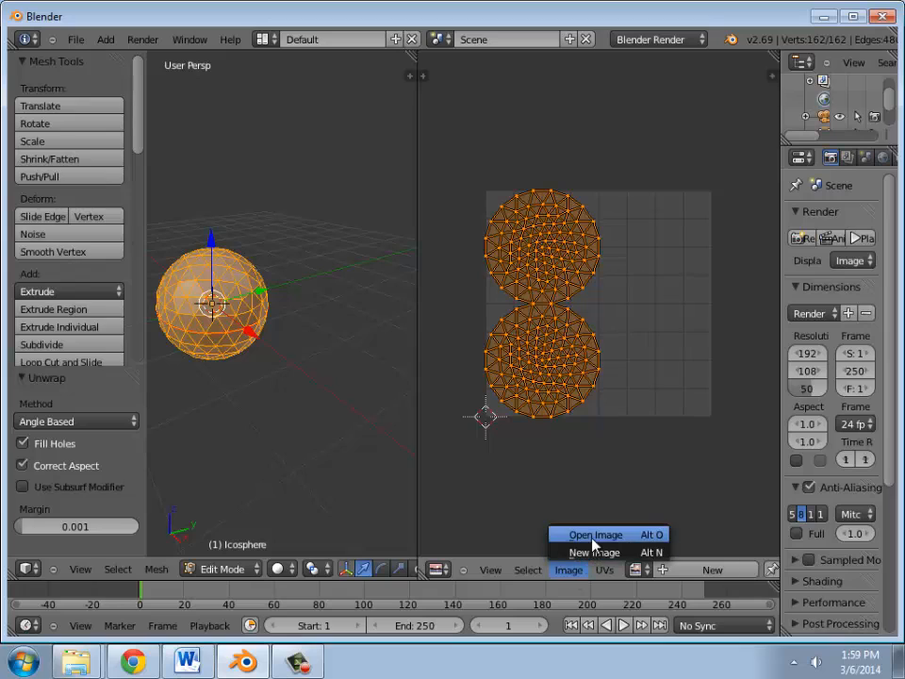
click(578, 533)
click(54, 222)
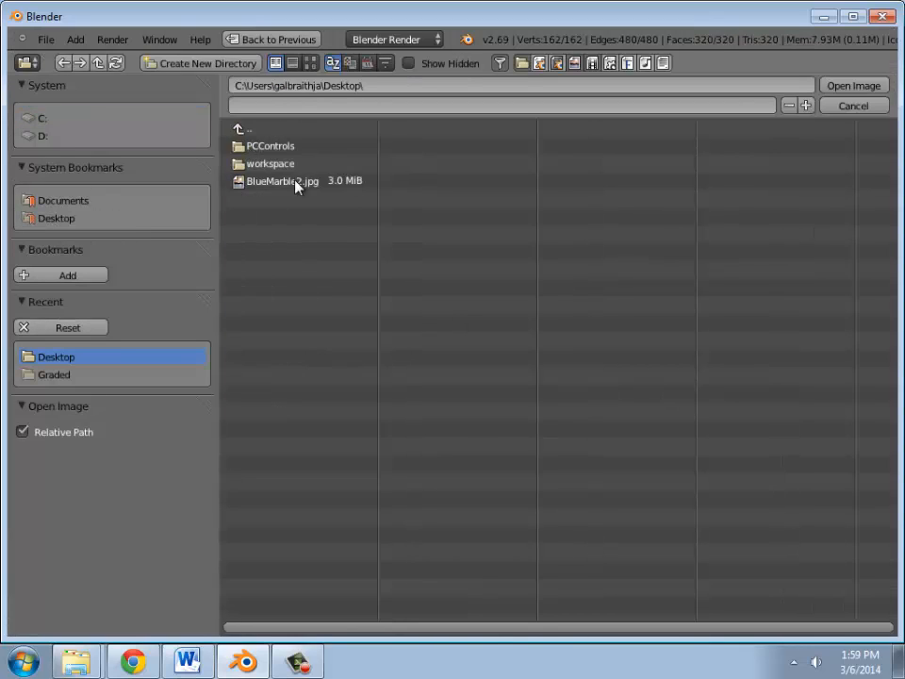
click(300, 182)
click(840, 86)
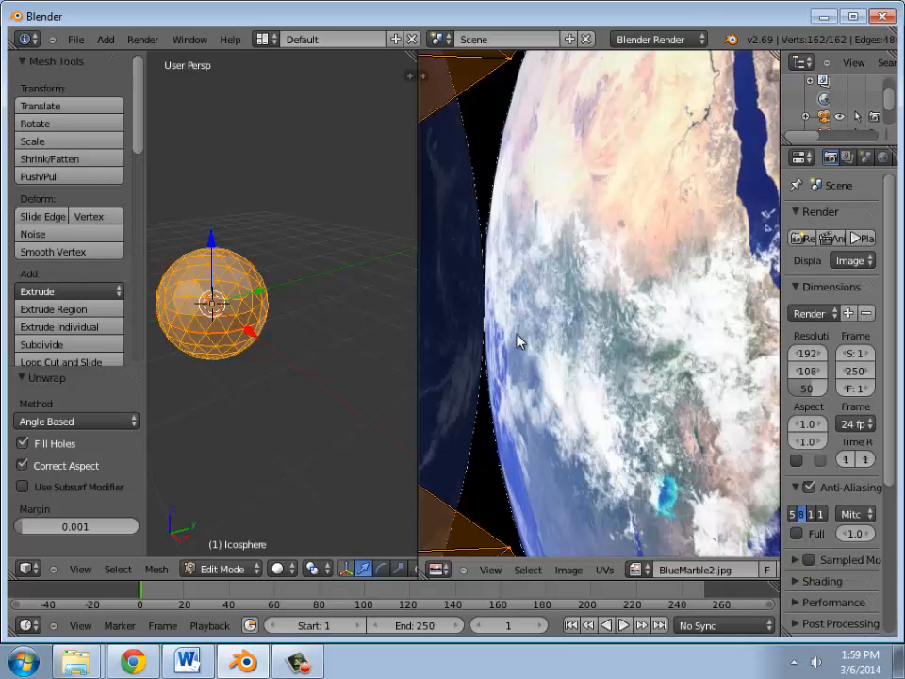
Step: Review the UV island placement example in the "Apply an image" section in Chrome, and return to Blender's UV/Image Editor
scroll(556, 396, down, 7)
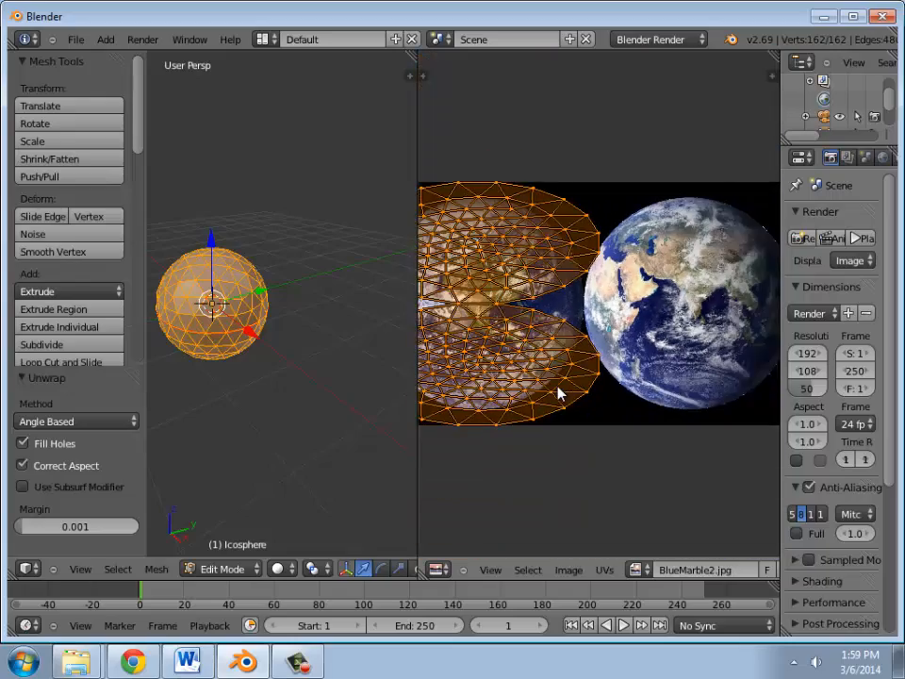
scroll(557, 392, down, 2)
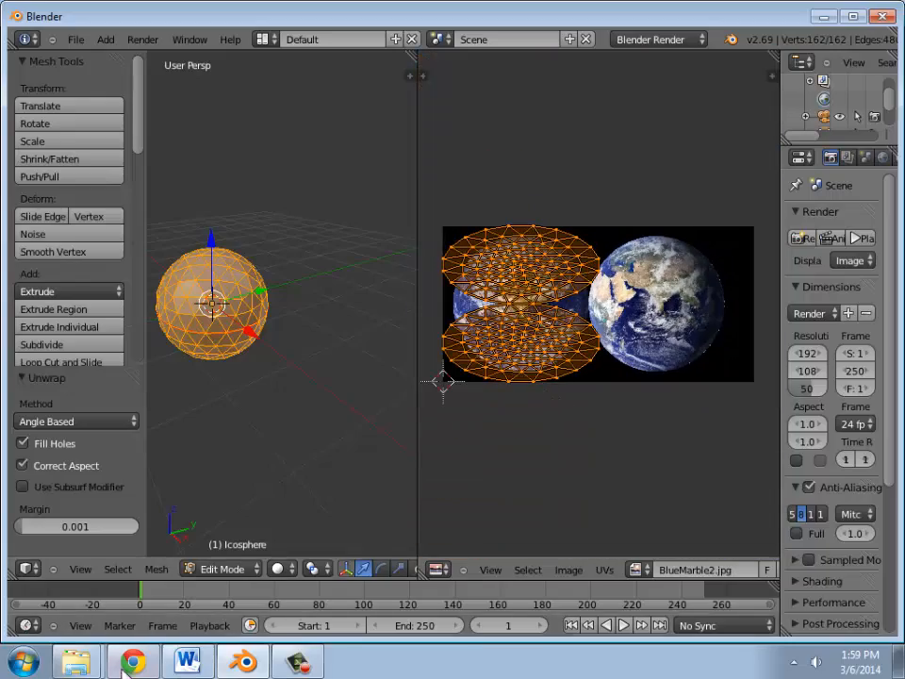
key(alt+Tab)
scroll(421, 484, down, 5)
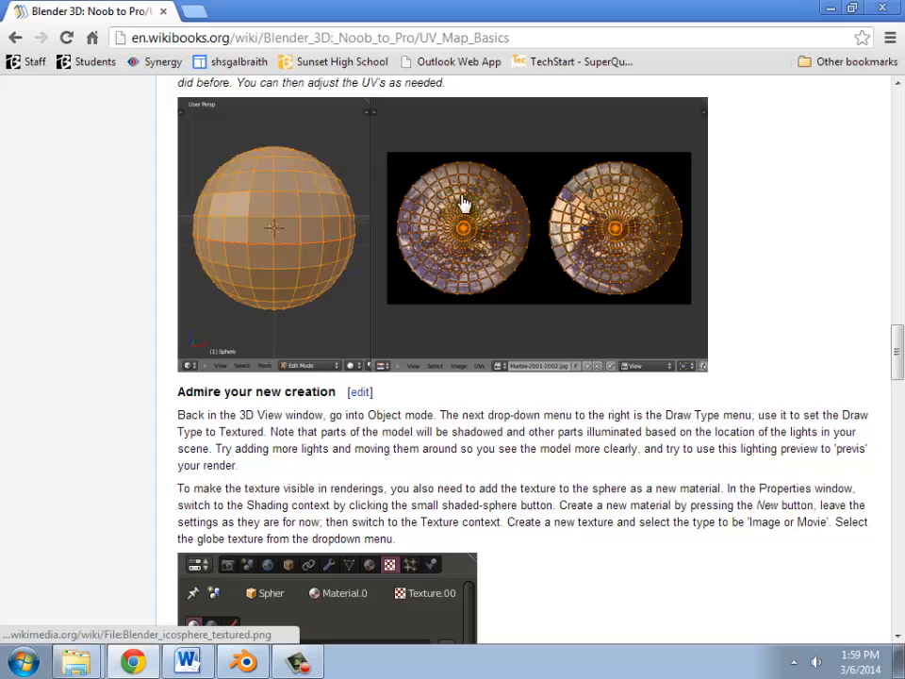
scroll(469, 414, up, 3)
scroll(469, 416, down, 2)
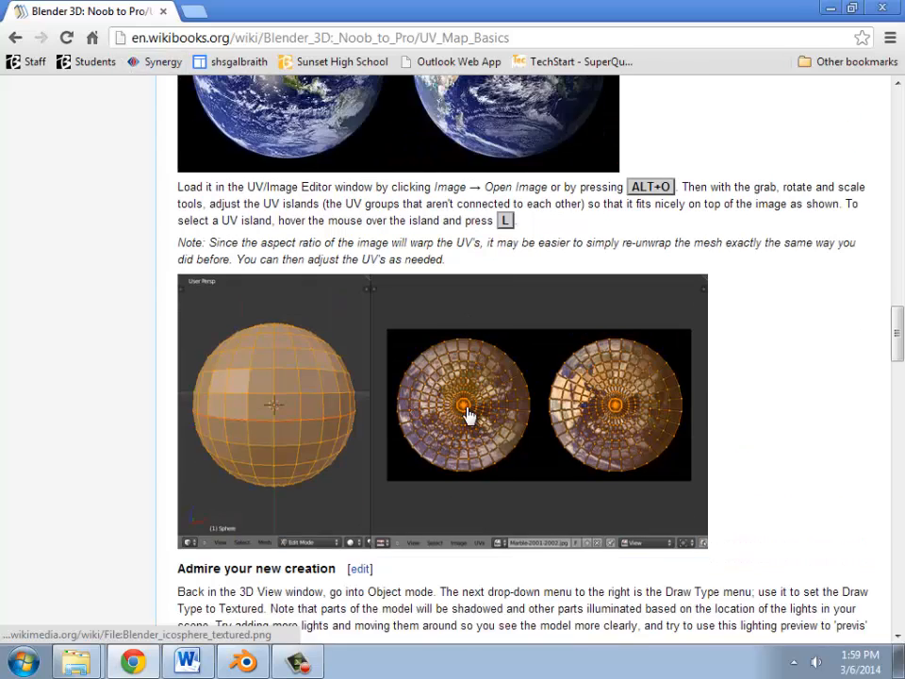
click(243, 663)
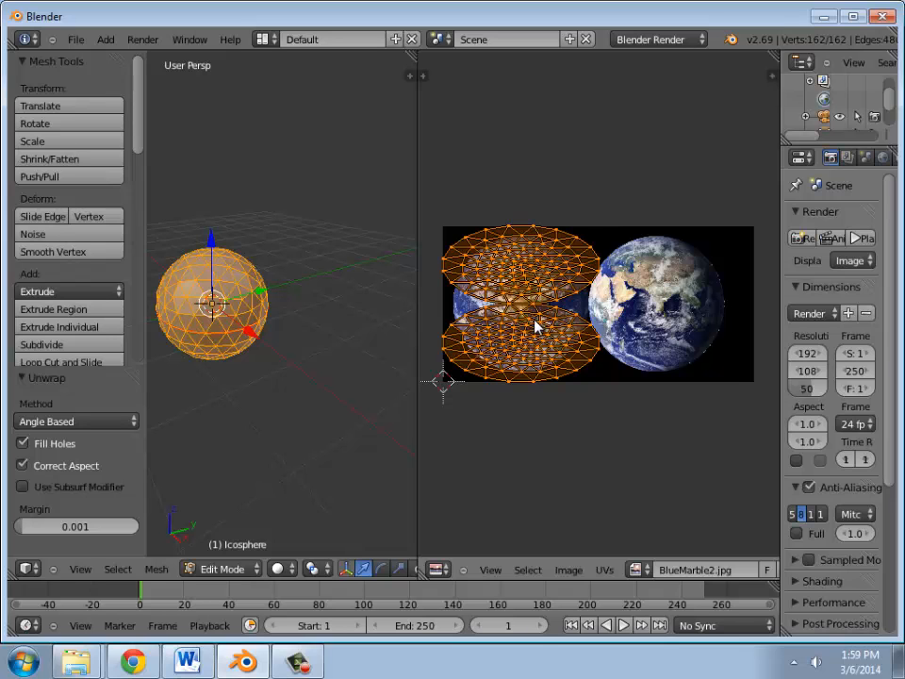
Step: Move both UV islands to the middle of the image, between the two globes, and rotate them about -86°
key(g)
click(604, 325)
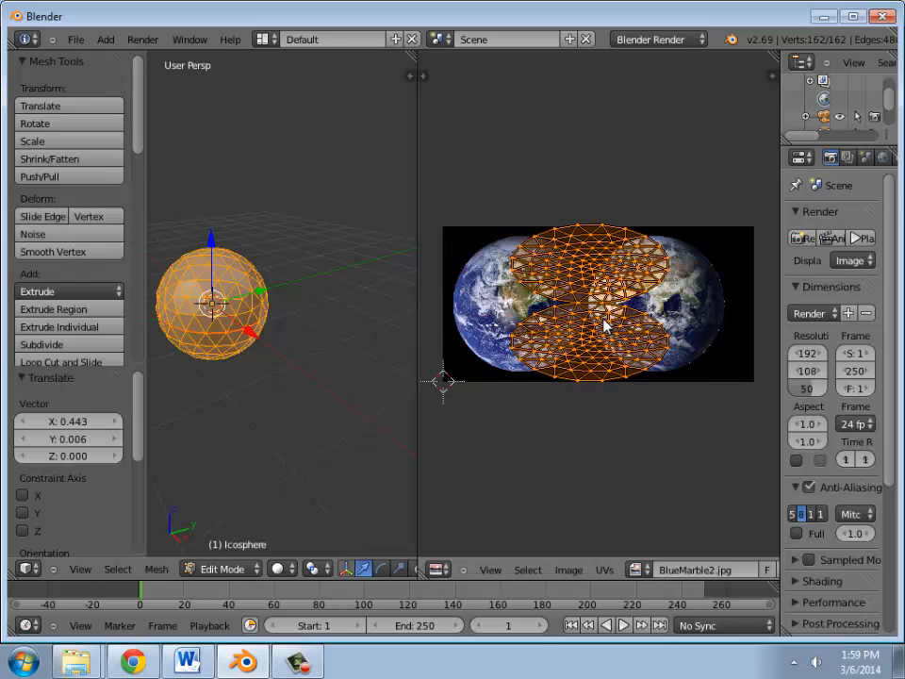
key(r)
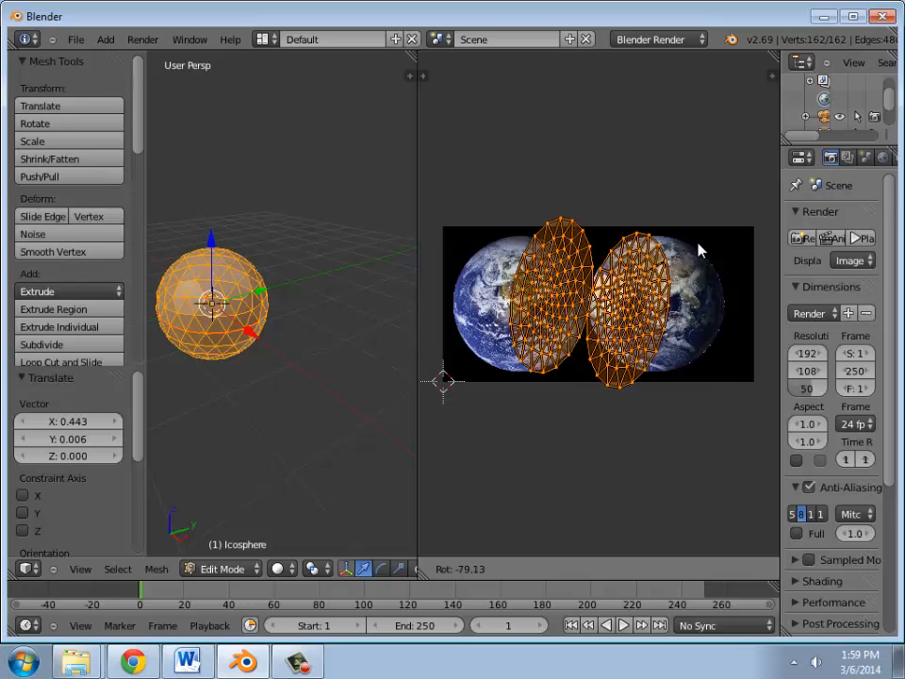
click(696, 233)
Step: Scale both UV islands along X by about 1.66 and rotate them about -6°
key(s)
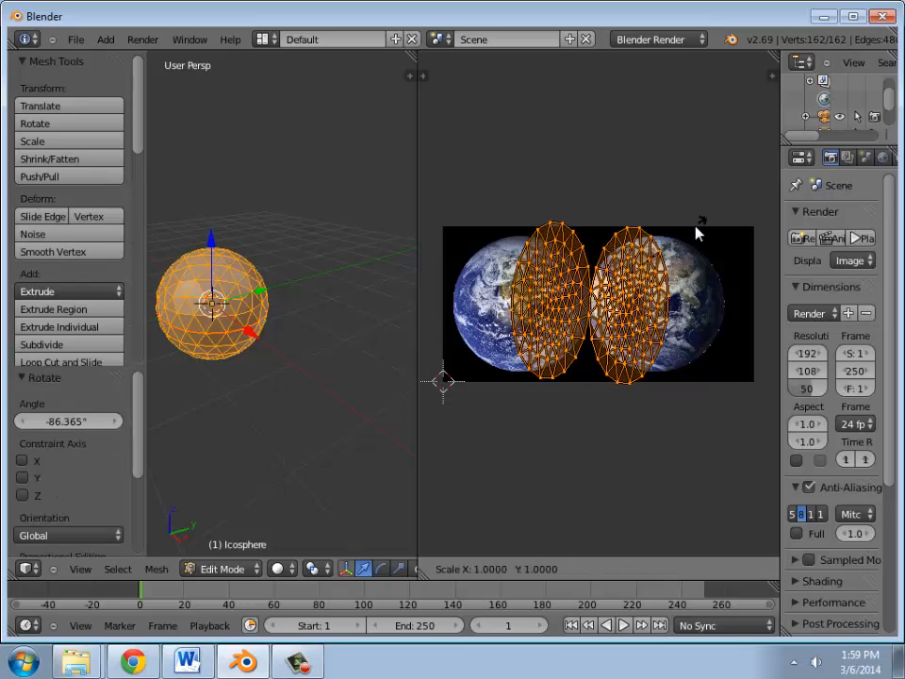
key(x)
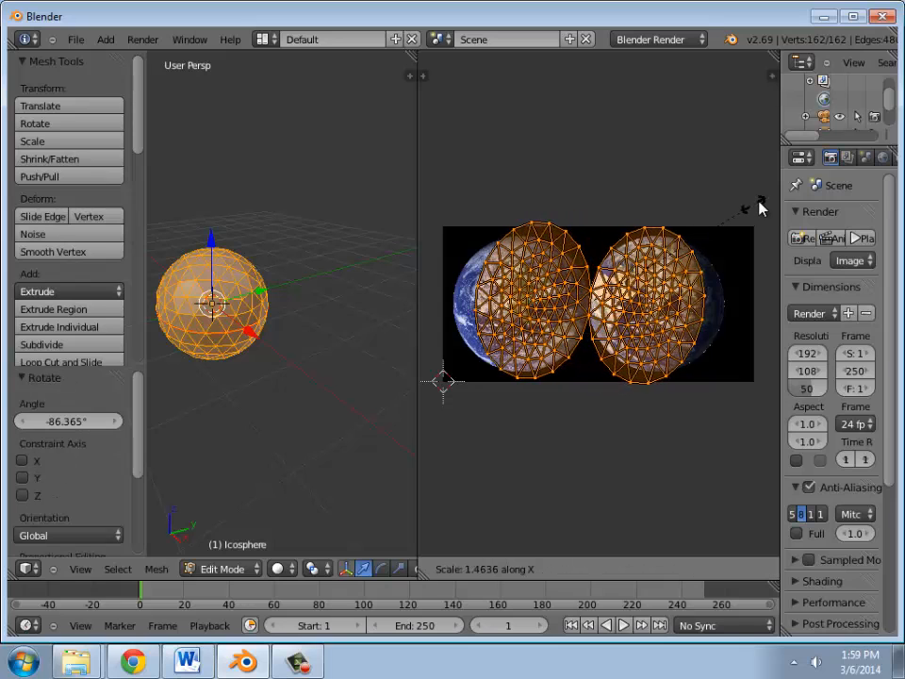
click(777, 198)
key(r)
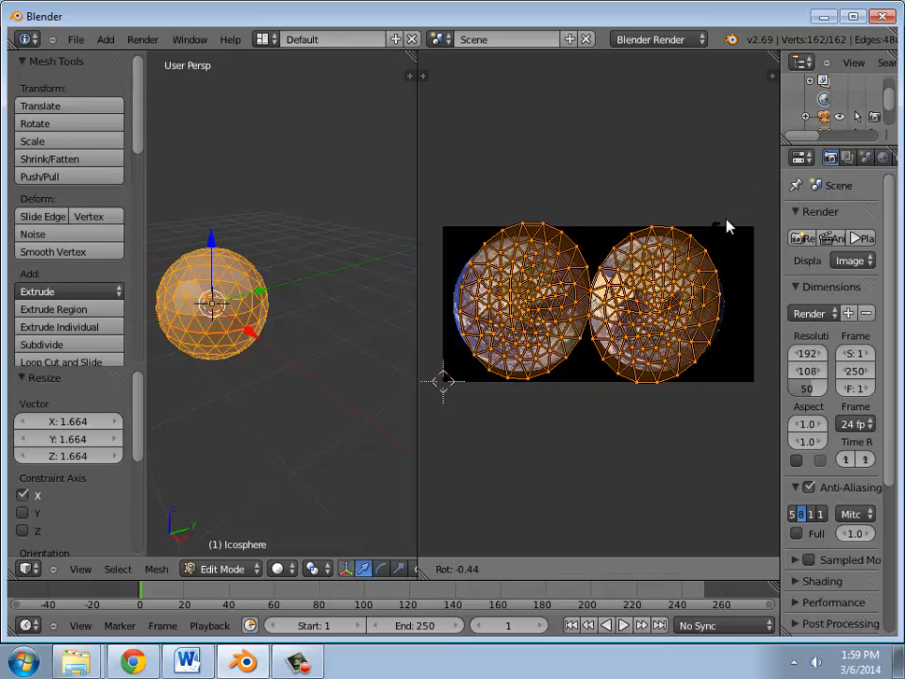
click(726, 221)
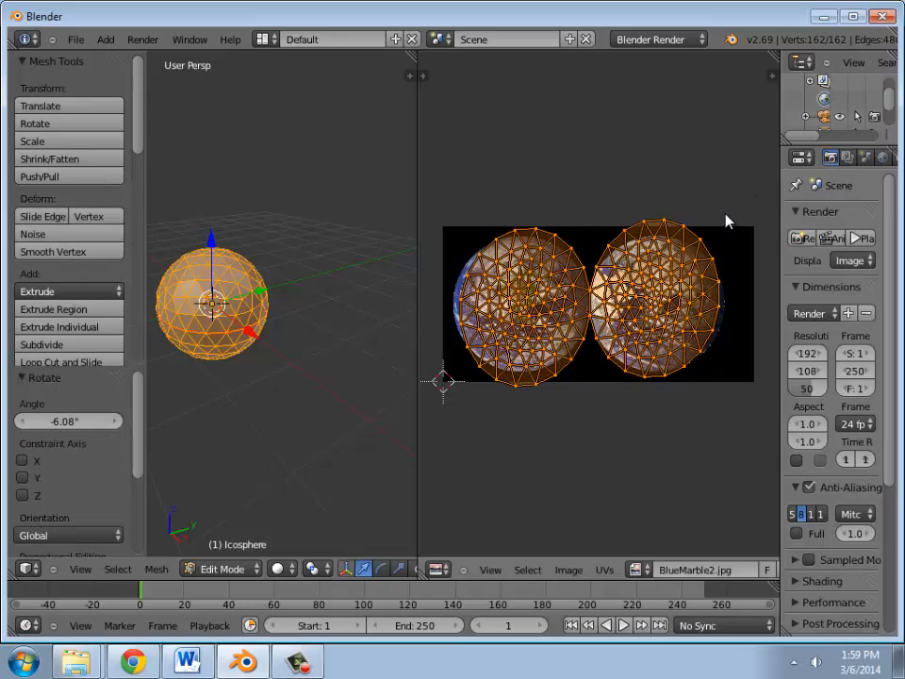
Step: Scale both UV islands uniformly by about 0.82
key(s)
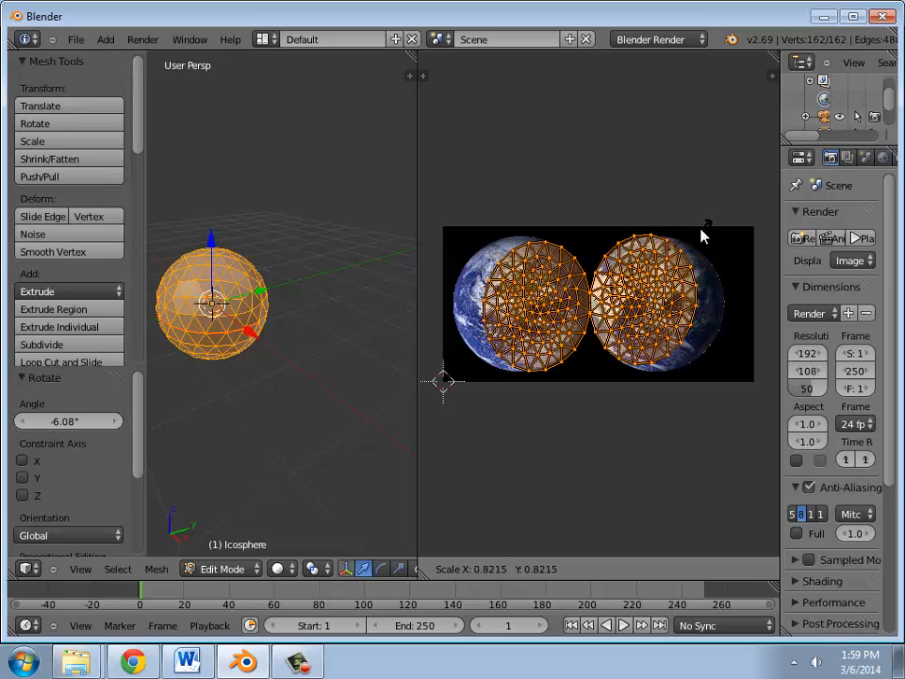
click(701, 236)
scroll(620, 281, up, 5)
scroll(569, 327, down, 4)
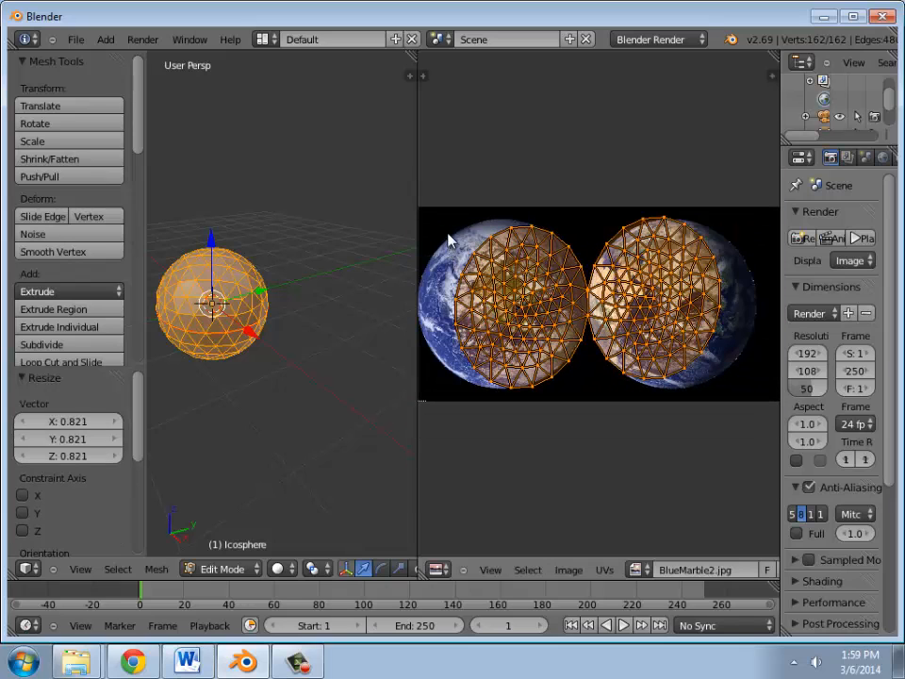
Step: Deselect all UVs and box-select the island over the western globe
key(a)
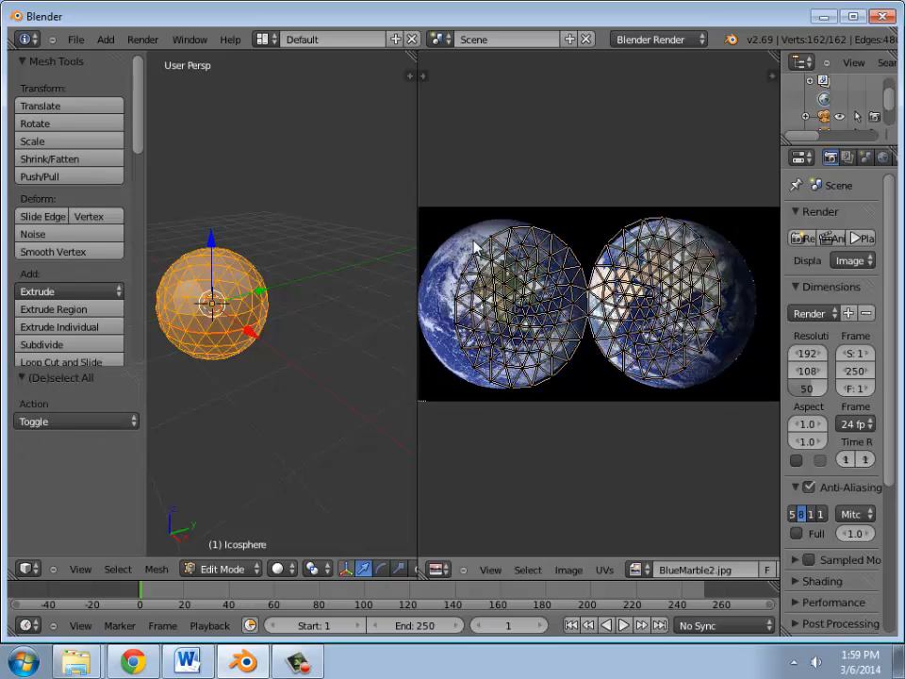
key(b)
drag(440, 215, 587, 394)
scroll(566, 382, up, 3)
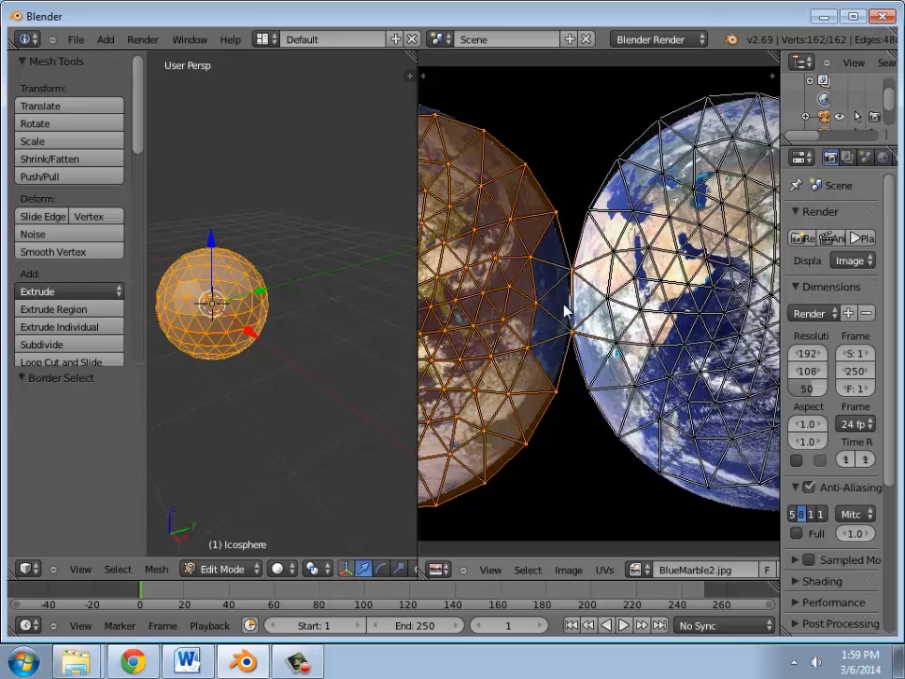
scroll(565, 311, down, 3)
key(g)
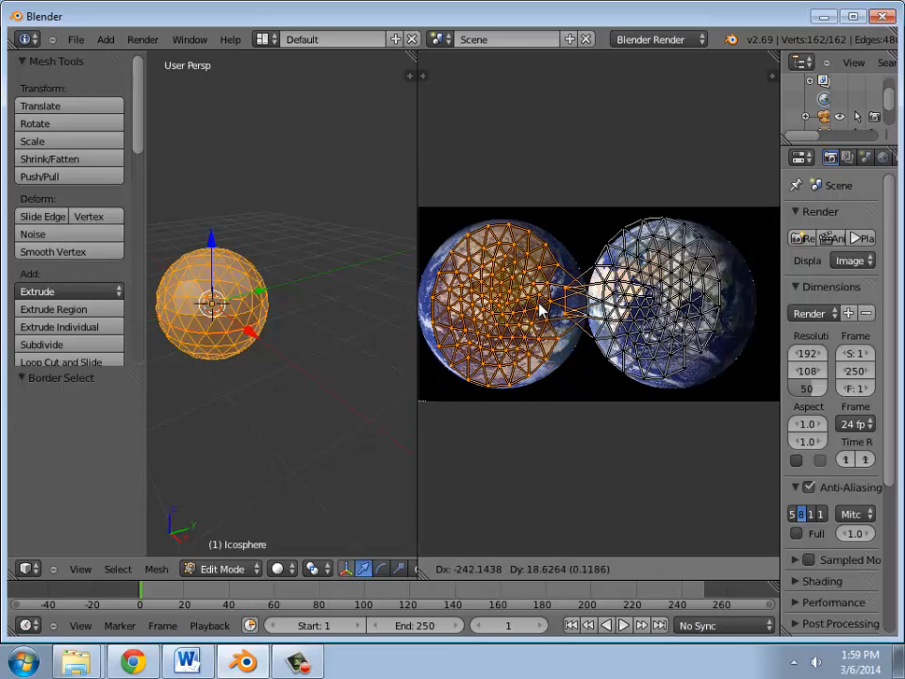
click(541, 310)
scroll(597, 330, up, 4)
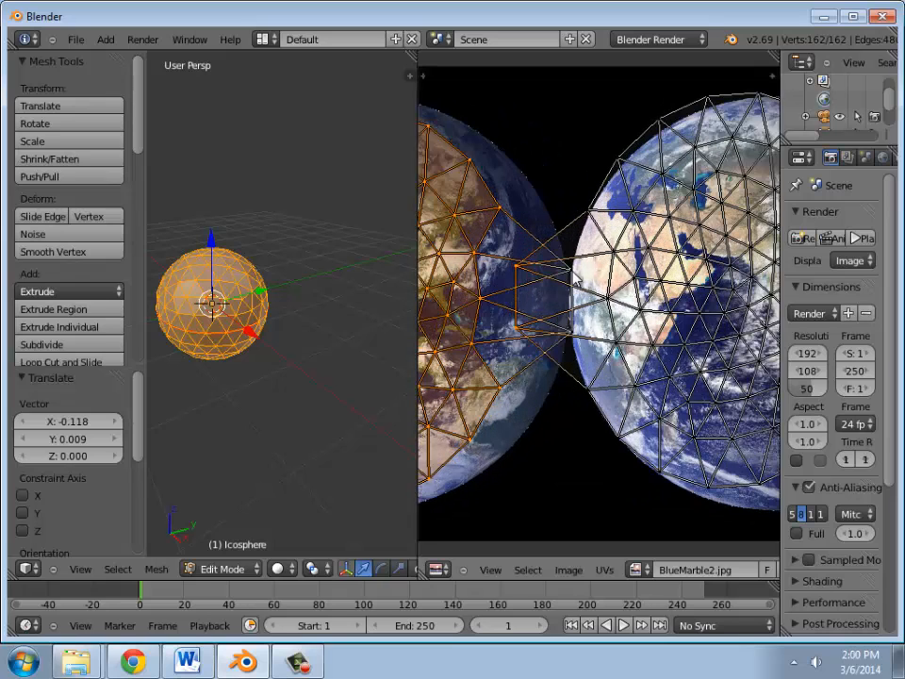
shift+right_click(574, 277)
shift+right_click(573, 327)
key(ctrl+z)
key(ctrl+z)
key(ctrl+z)
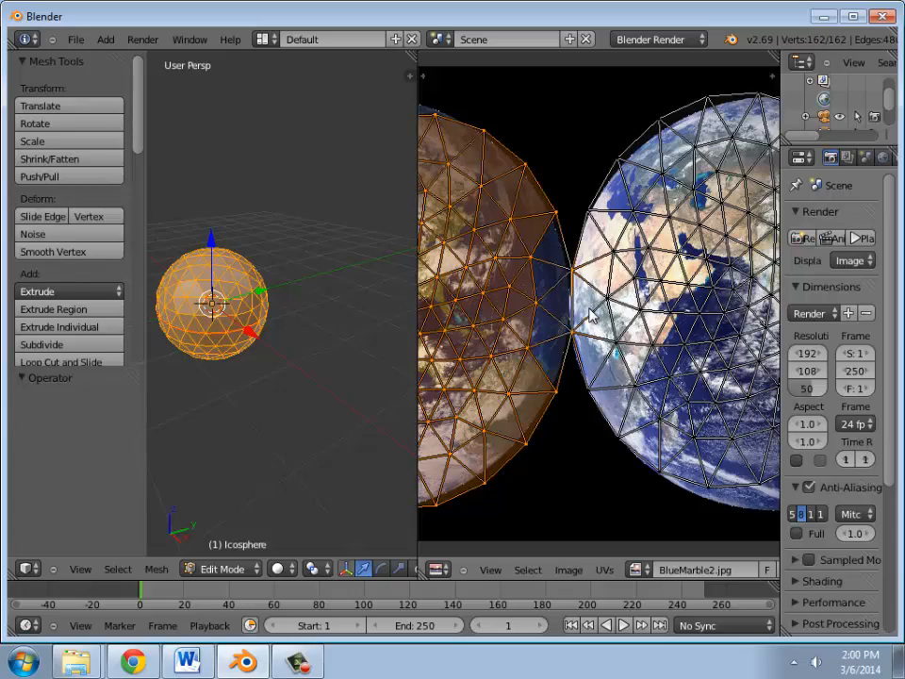
Step: Correct the selection at the two points where the islands meet so it covers only the Americas-side island
scroll(579, 302, up, 4)
middle_drag(548, 265, 576, 276)
scroll(577, 277, up, 2)
scroll(576, 276, down, 2)
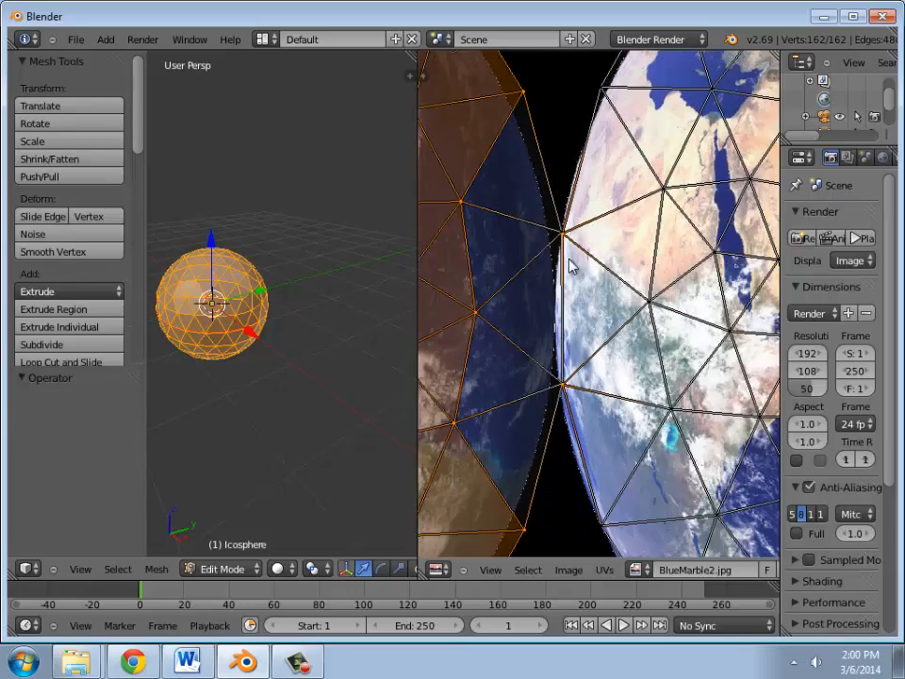
scroll(579, 286, down, 2)
shift+right_click(577, 268)
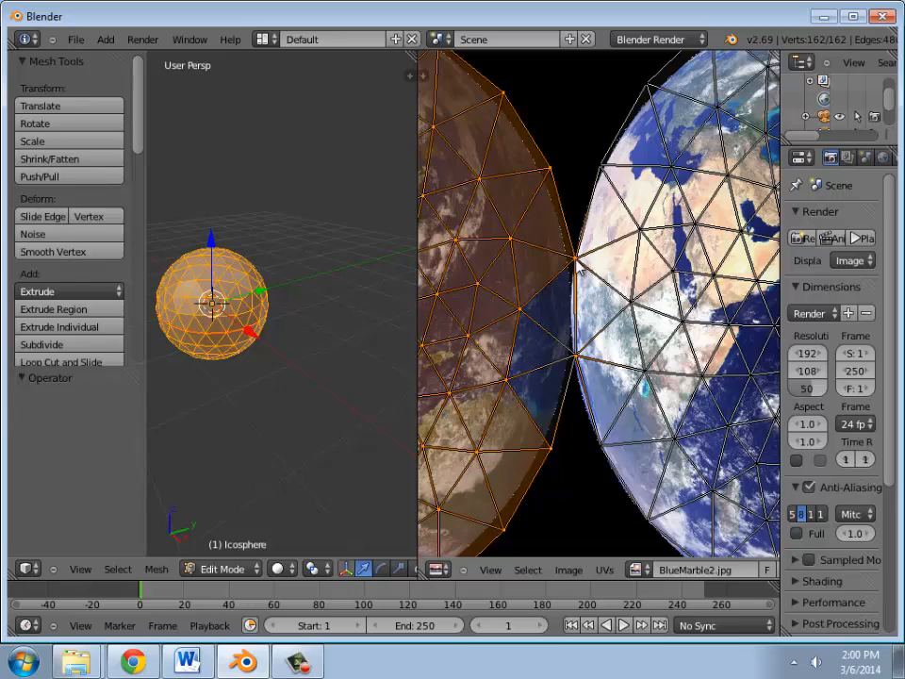
shift+right_click(575, 364)
scroll(571, 262, up, 3)
scroll(571, 260, down, 3)
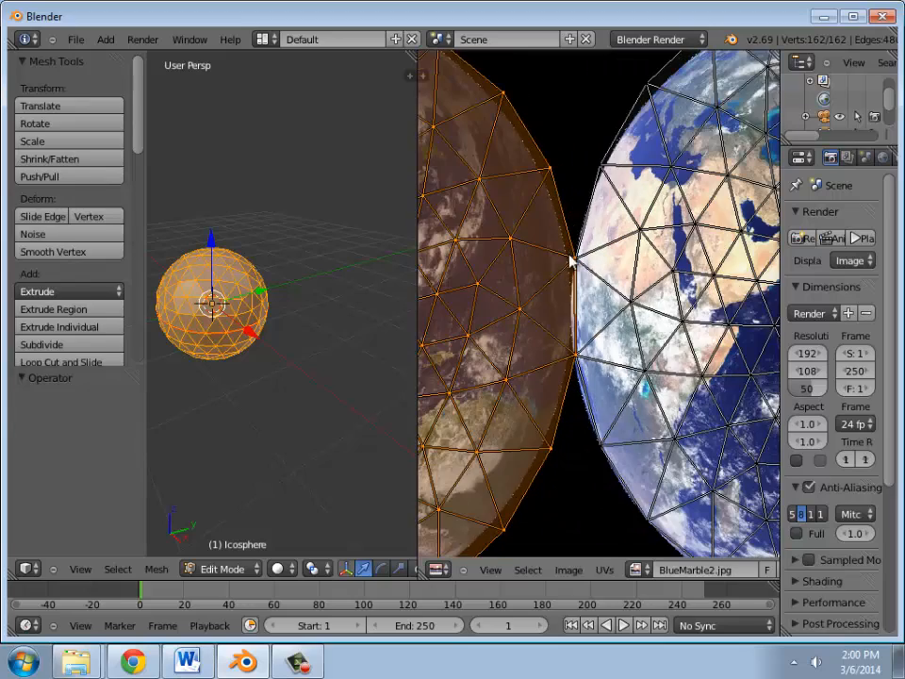
scroll(570, 269, down, 5)
Step: Move the selected island onto the Americas globe and nudge it about -0.005 in X and Y
key(g)
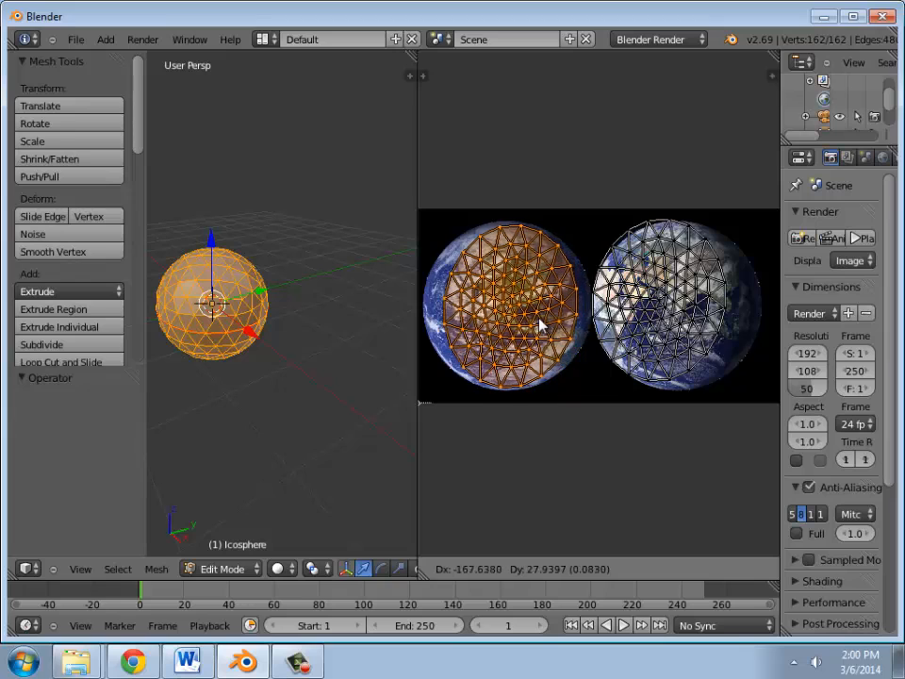
click(539, 324)
click(587, 219)
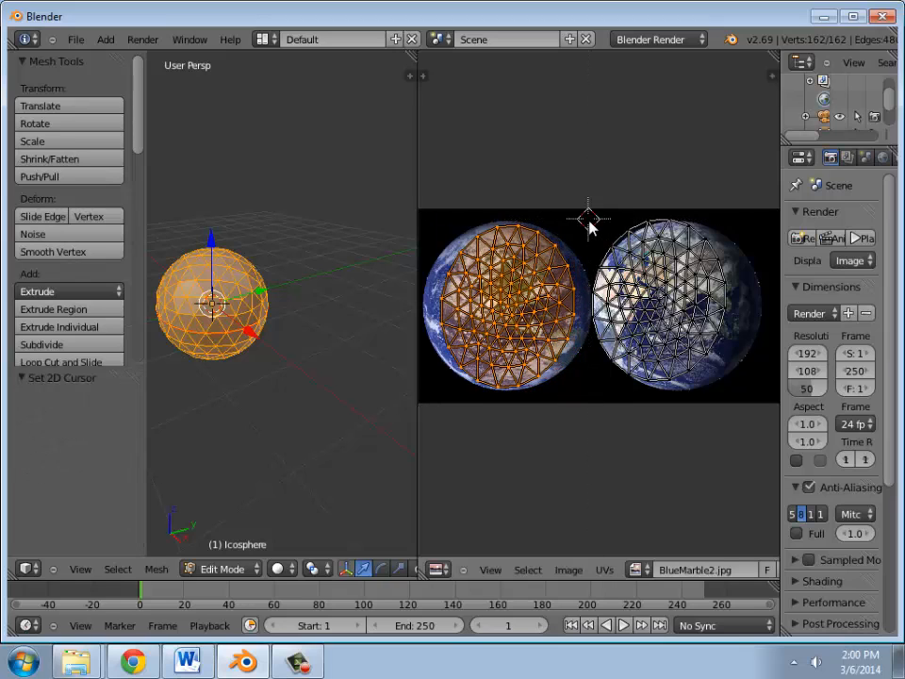
key(g)
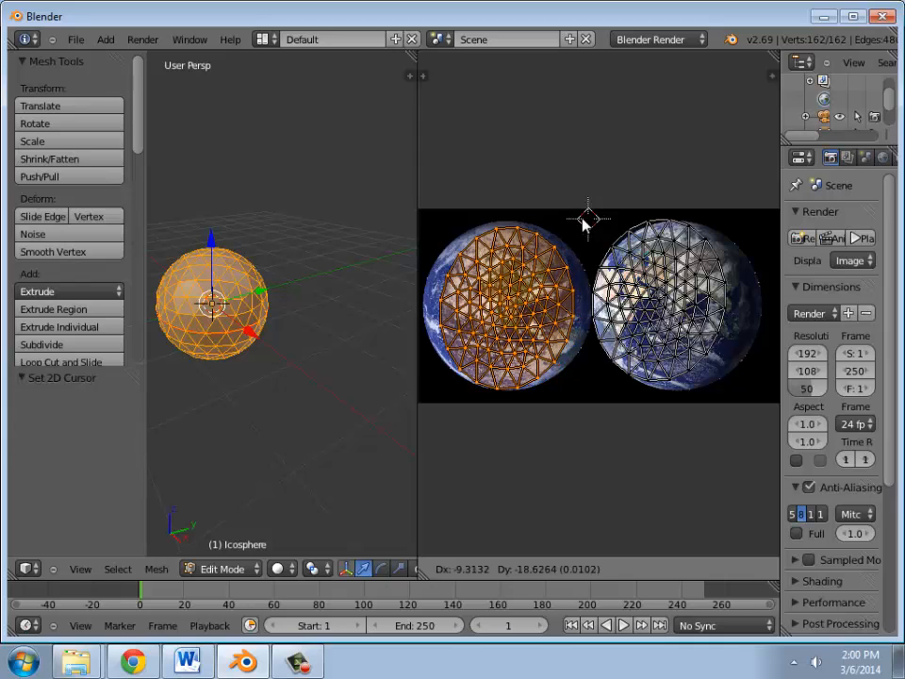
click(604, 241)
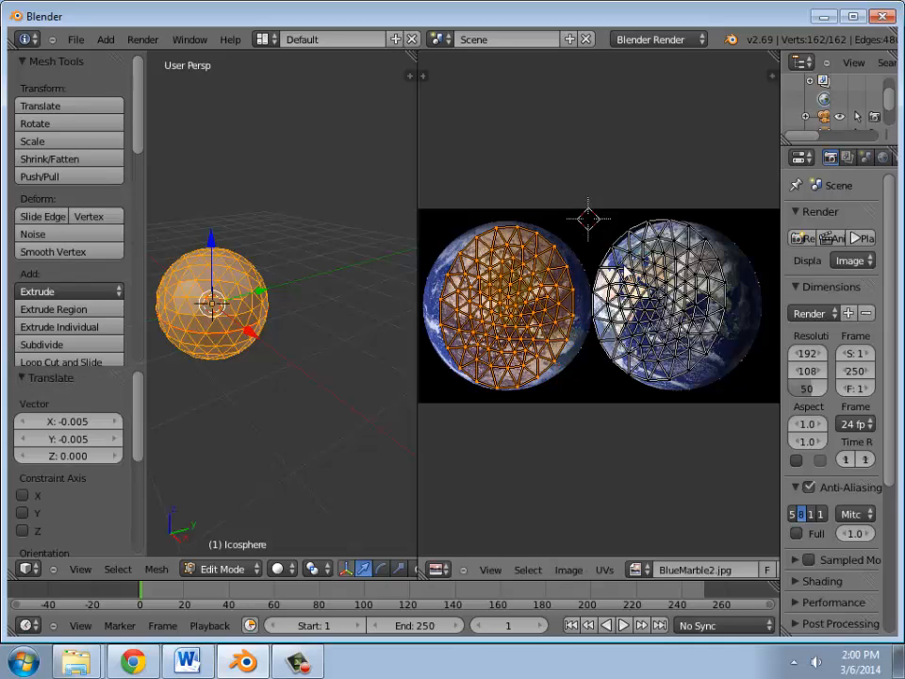
Step: Box-select only the other UV island and move it about 0.082 in X and -0.032 in Y onto the Africa-Asia globe
key(a)
key(b)
mouse_move(581, 209)
mouse_down()
mouse_move(672, 354)
mouse_move(750, 387)
mouse_move(590, 198)
mouse_up()
key(b)
key(g)
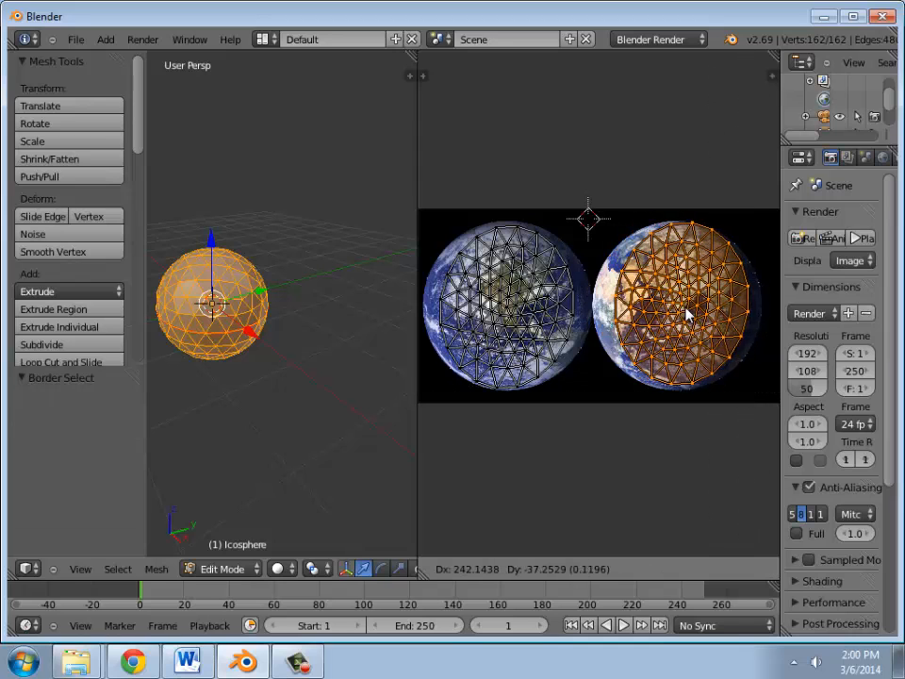
click(687, 327)
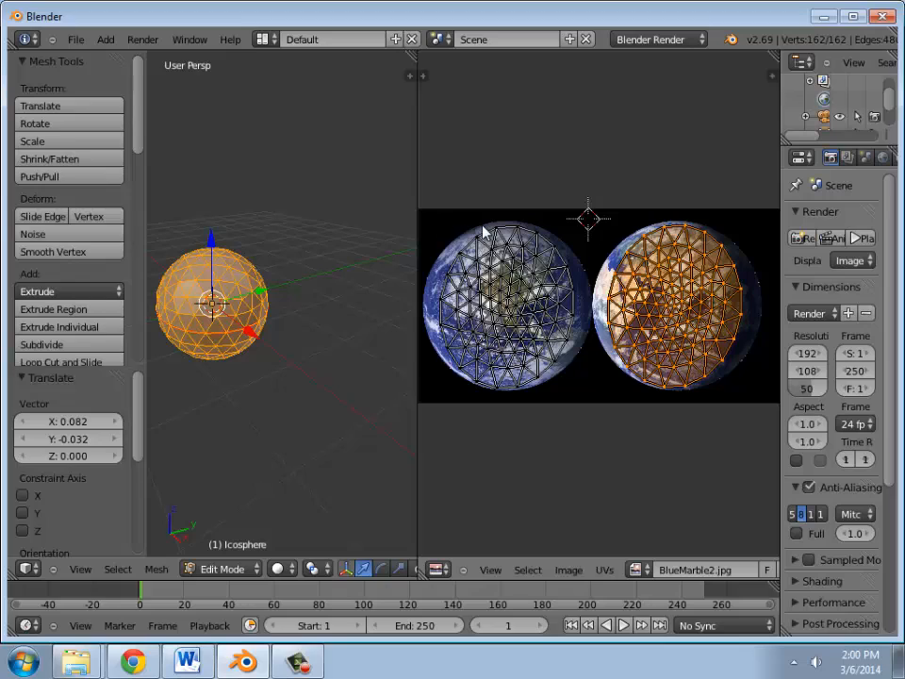
Step: Select both UV islands and scale them uniformly by about 1.05
key(a)
key(s)
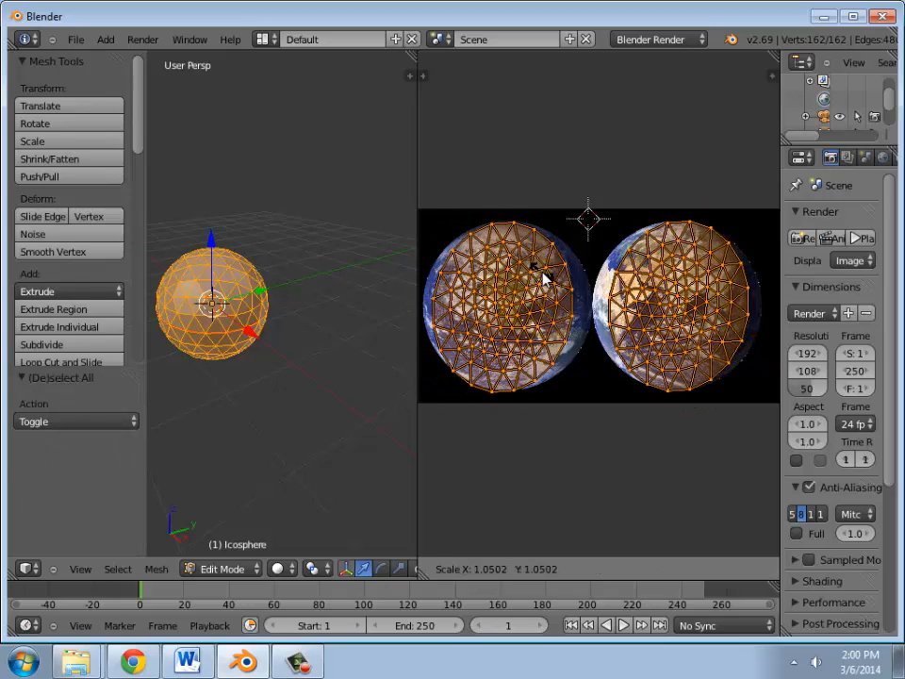
click(544, 277)
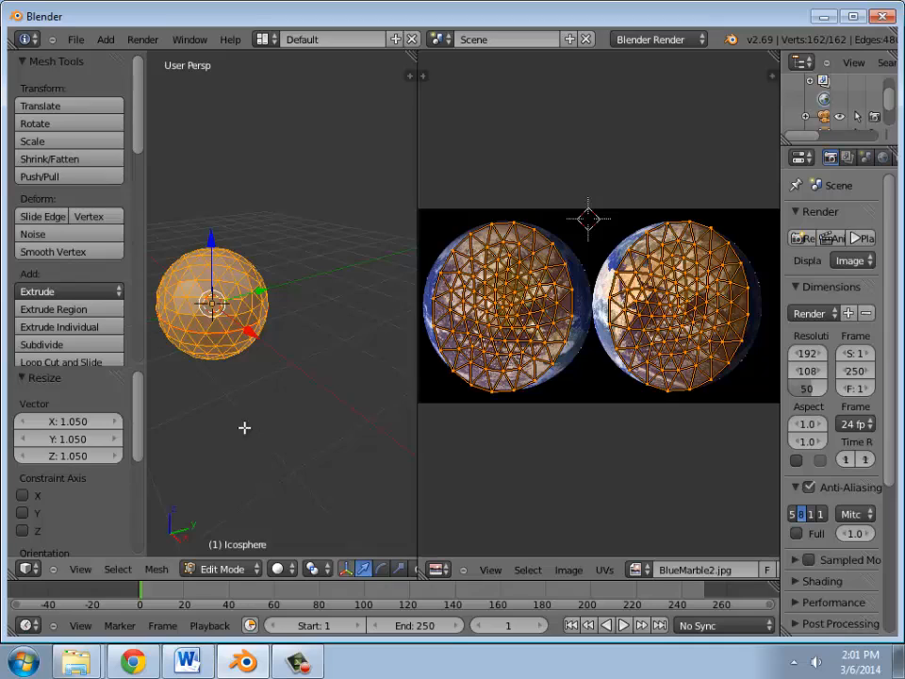
Step: Widen the 3D view at the expense of the UV/Image Editor and show the icosphere larger
scroll(241, 437, down, 2)
scroll(234, 449, up, 3)
scroll(255, 490, down, 2)
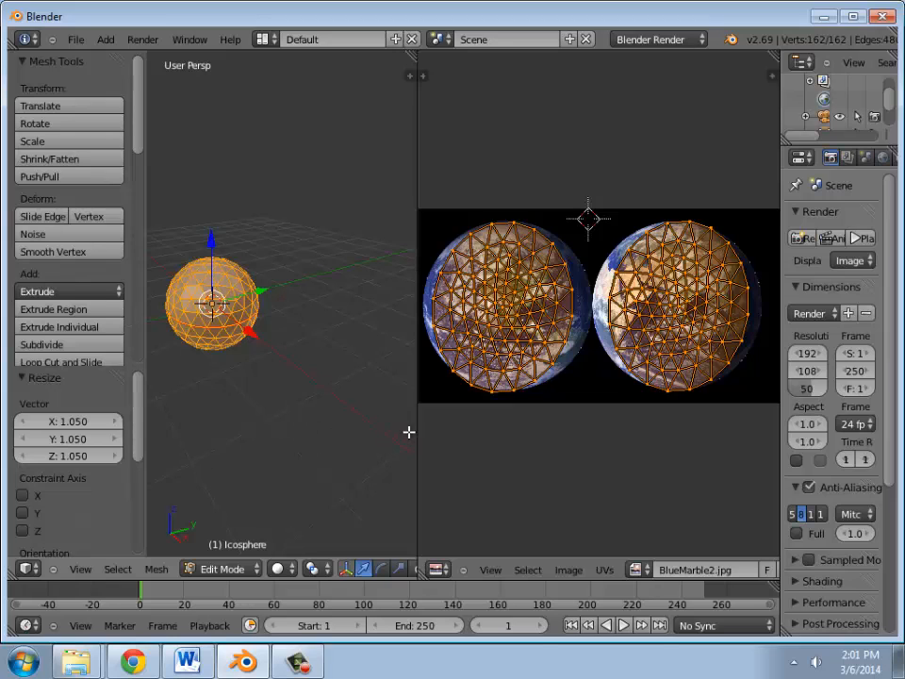
drag(415, 423, 555, 422)
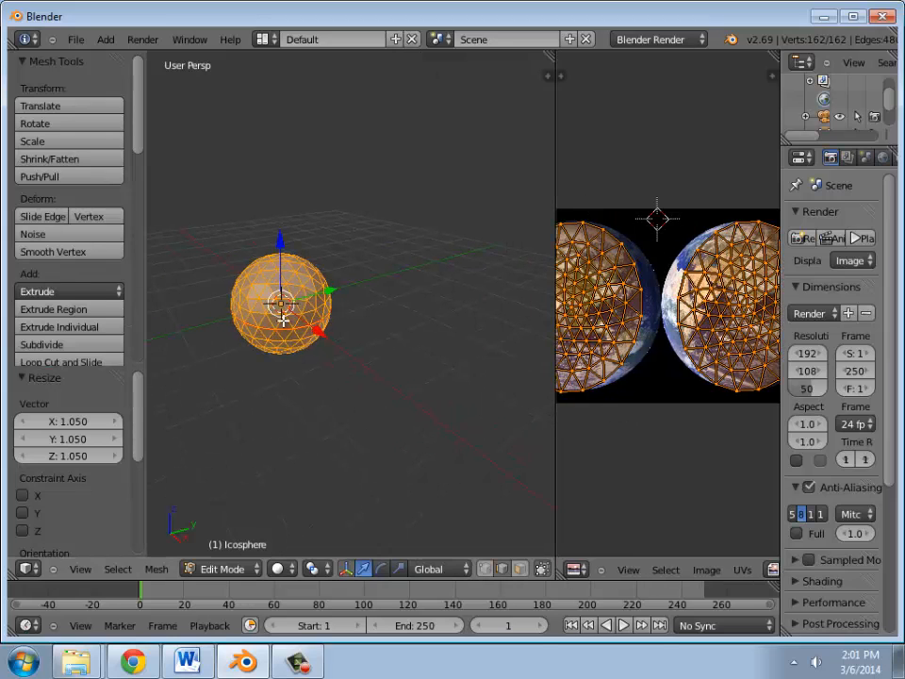
scroll(283, 311, up, 3)
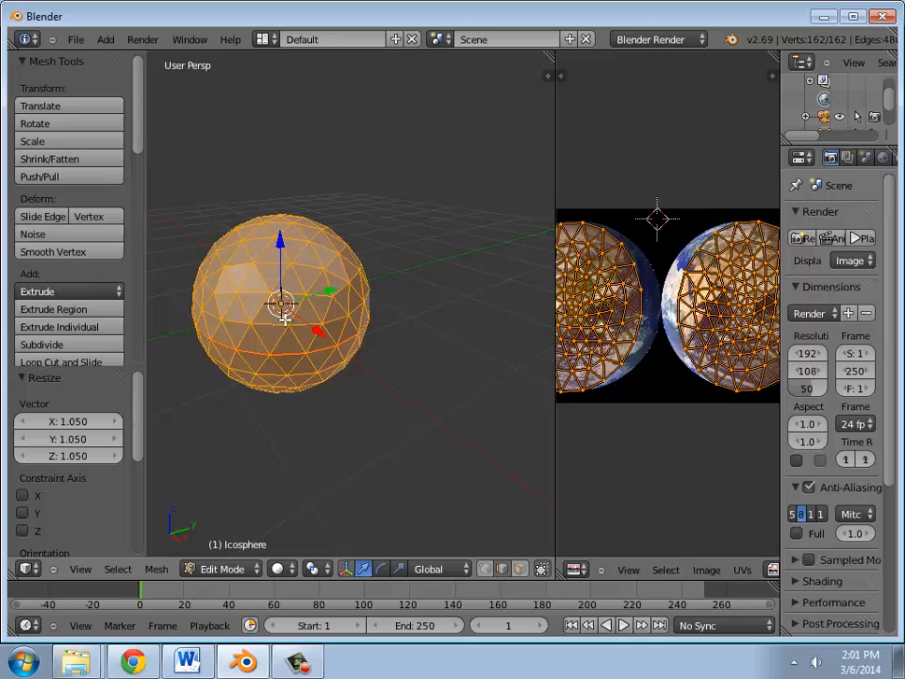
Step: Set the 3D view's viewport shading to Wireframe and deselect all of the icosphere's vertices
click(289, 572)
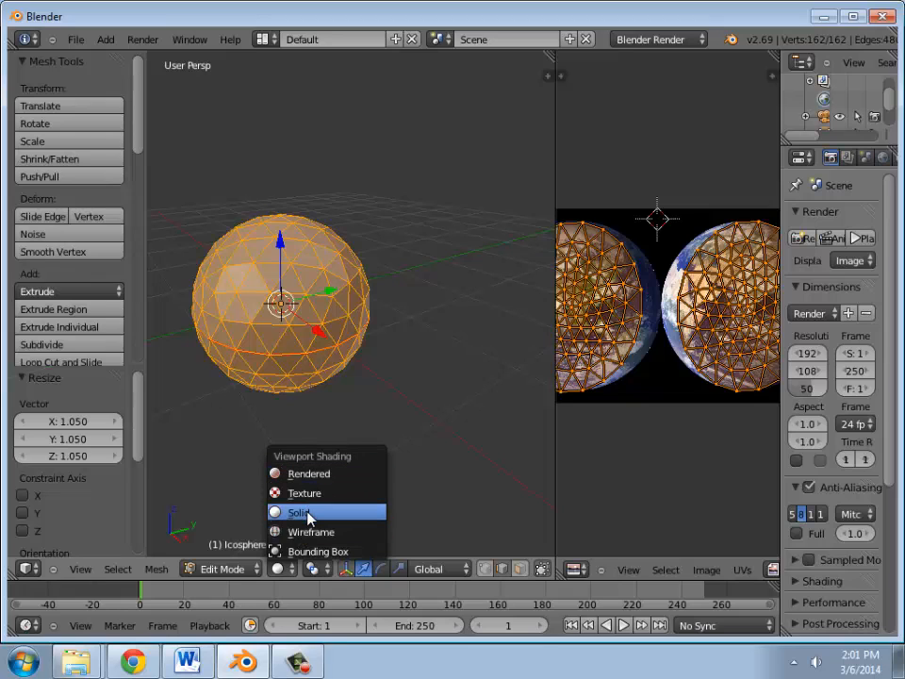
click(310, 531)
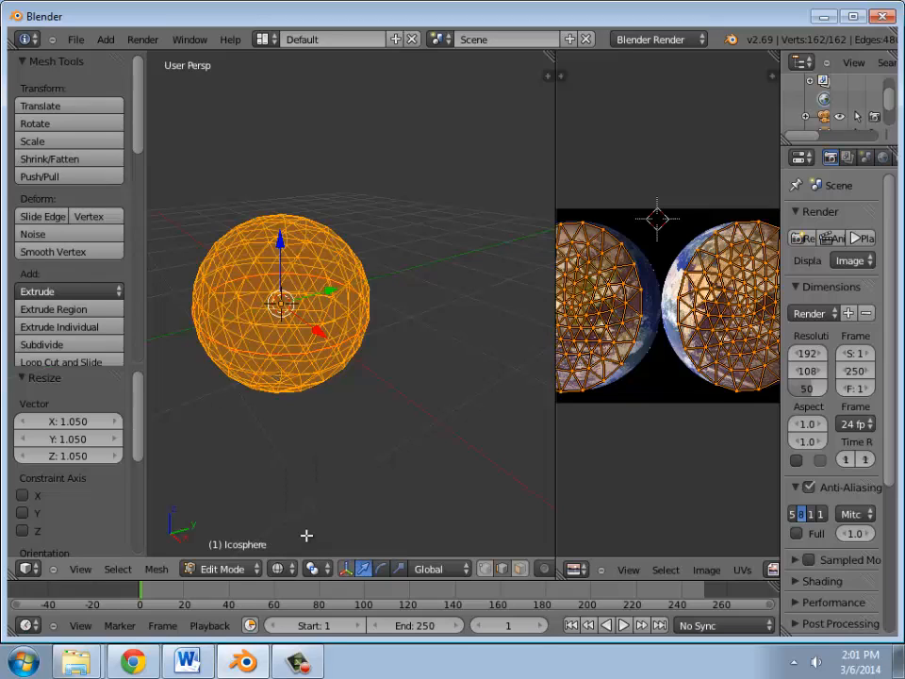
scroll(281, 348, down, 3)
scroll(309, 291, up, 2)
key(a)
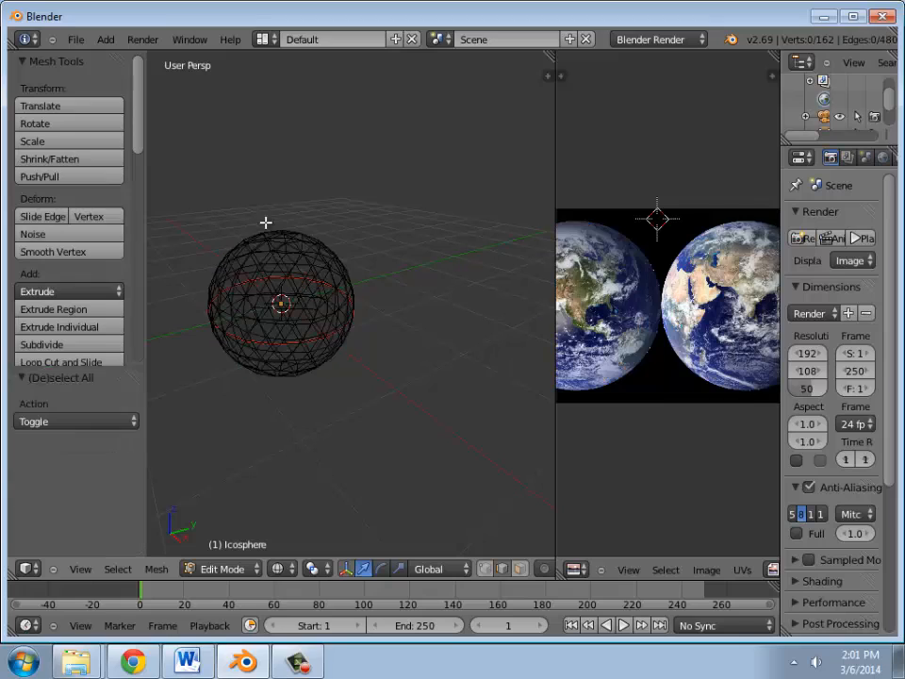
Step: Set the 3D view's viewport shading to Texture and view the icosphere from several sides
click(279, 568)
click(295, 552)
click(283, 569)
click(303, 493)
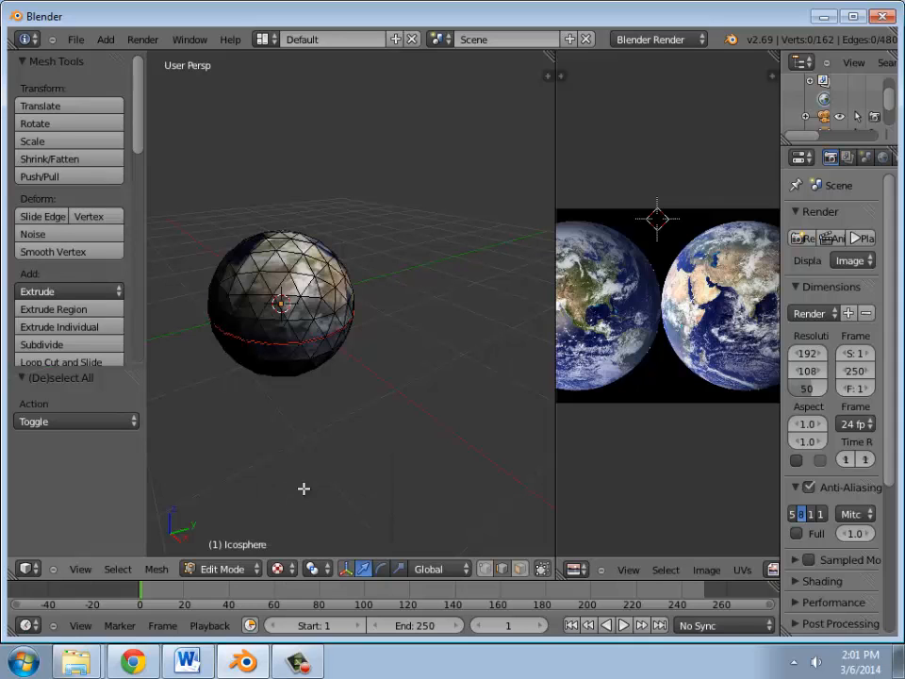
middle_drag(280, 488, 352, 400)
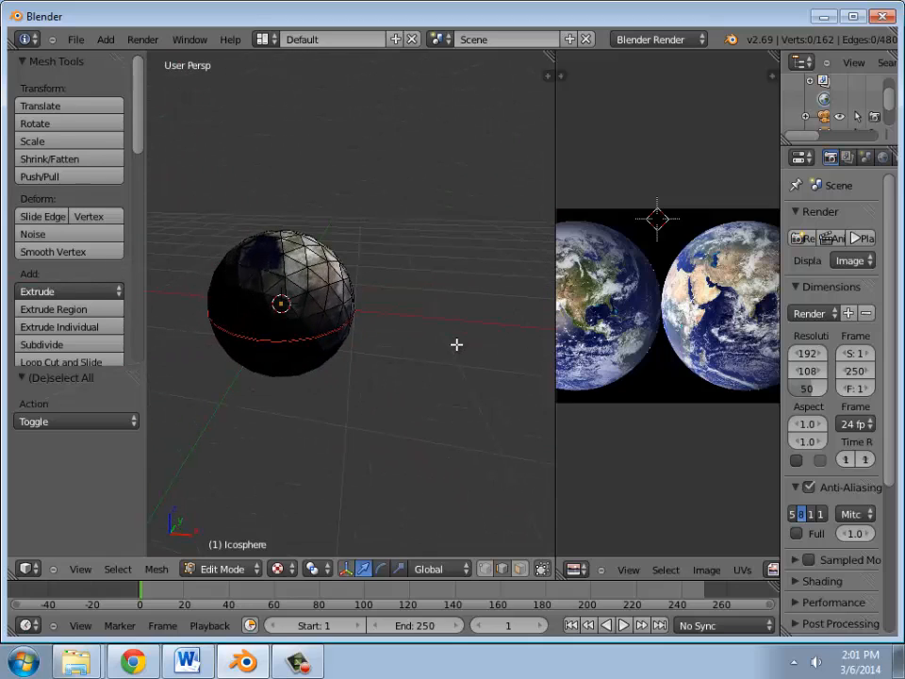
middle_drag(446, 352, 323, 397)
Step: Render the scene to check the icosphere without a material, and return to the 3D view
key(F12)
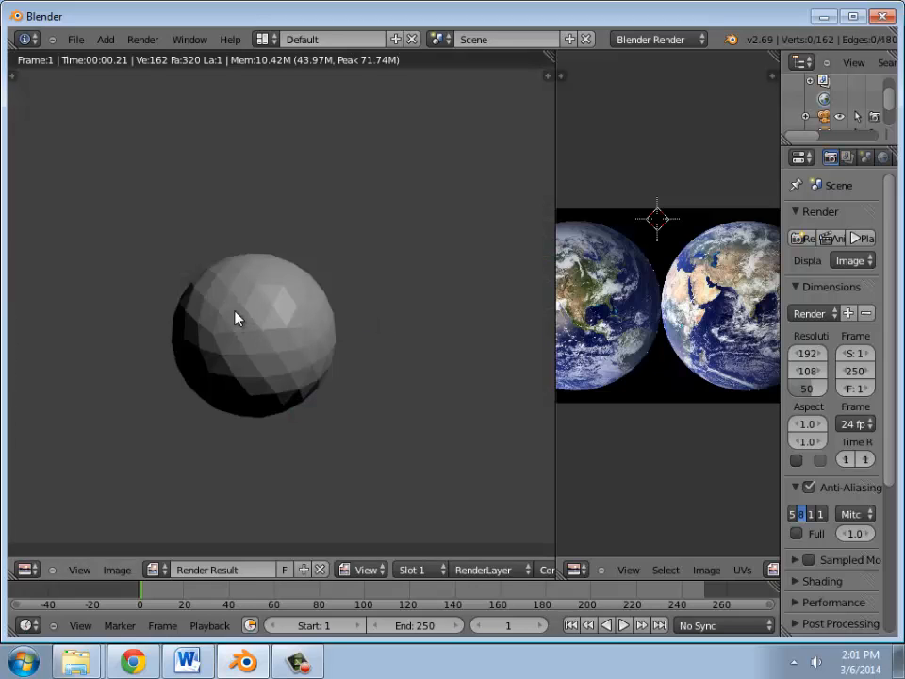
key(Escape)
scroll(380, 370, down, 3)
scroll(337, 336, up, 3)
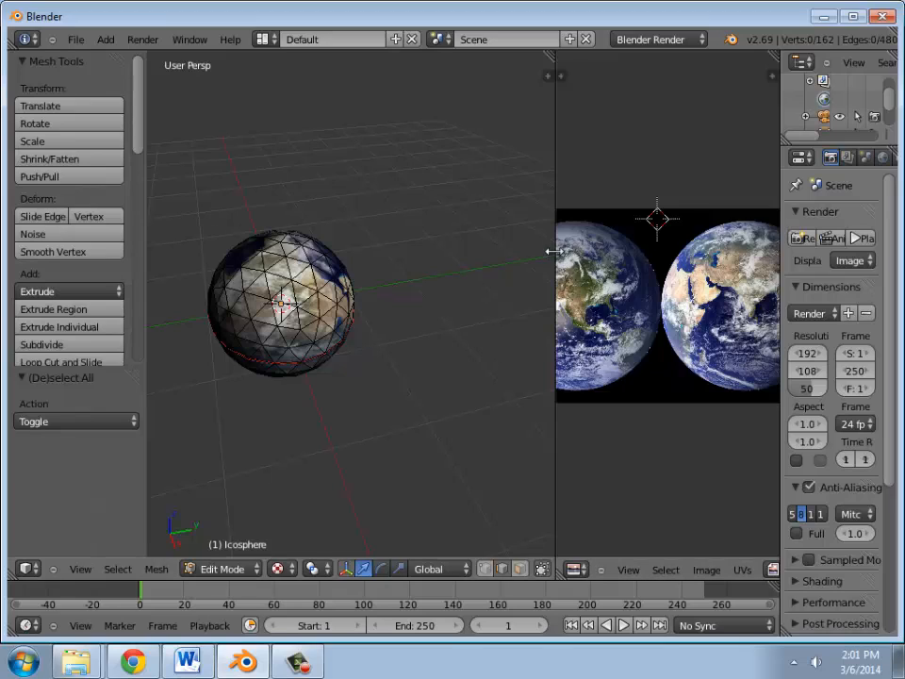
Step: Add a material slot to the icosphere and create a new material in it
scroll(868, 158, down, 4)
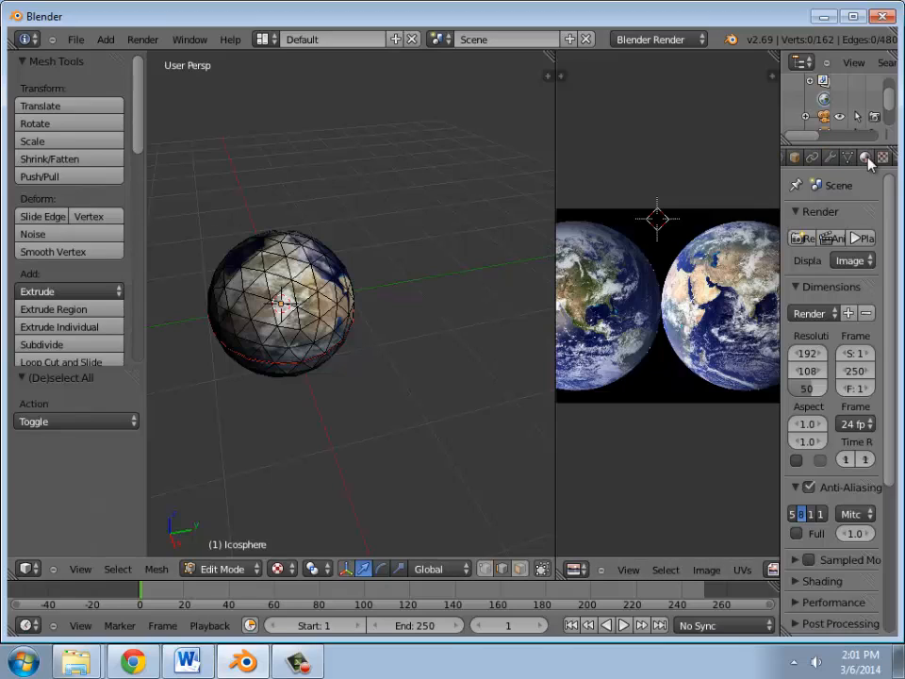
click(866, 158)
click(882, 216)
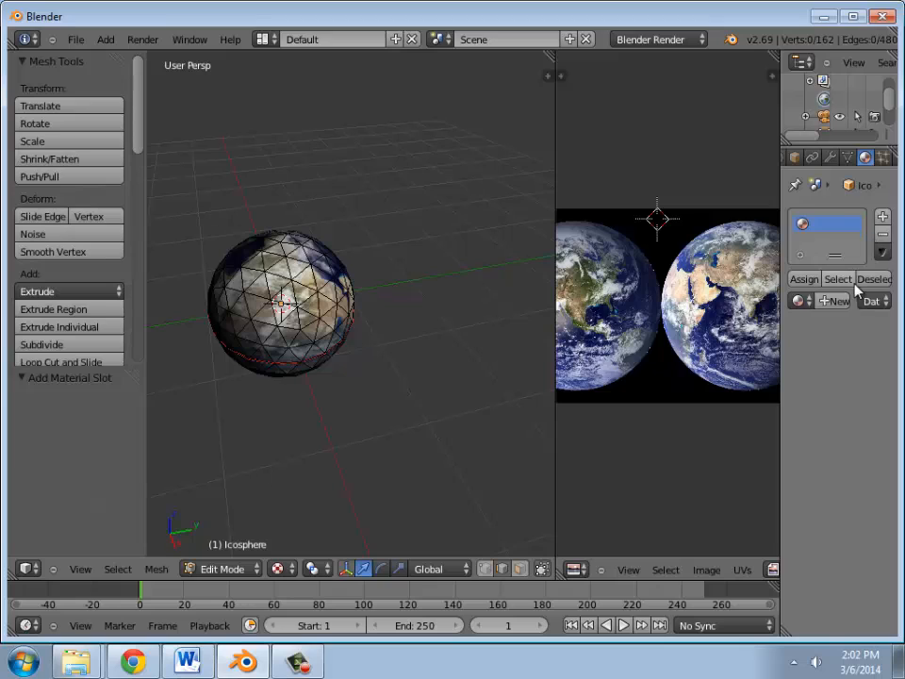
click(838, 301)
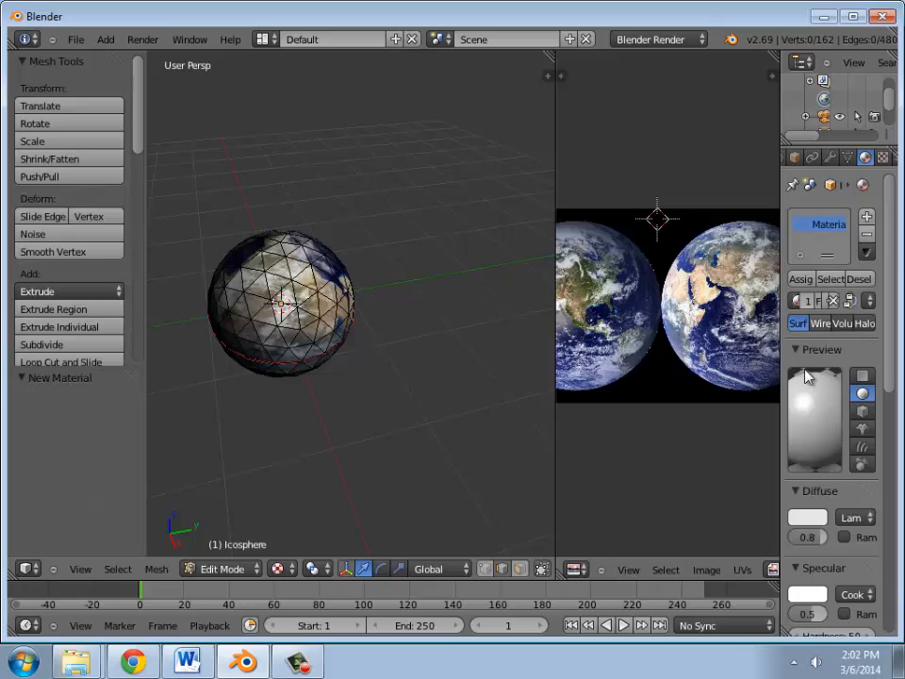
Step: Widen the Properties editor and add a new texture to the icosphere's material
click(883, 157)
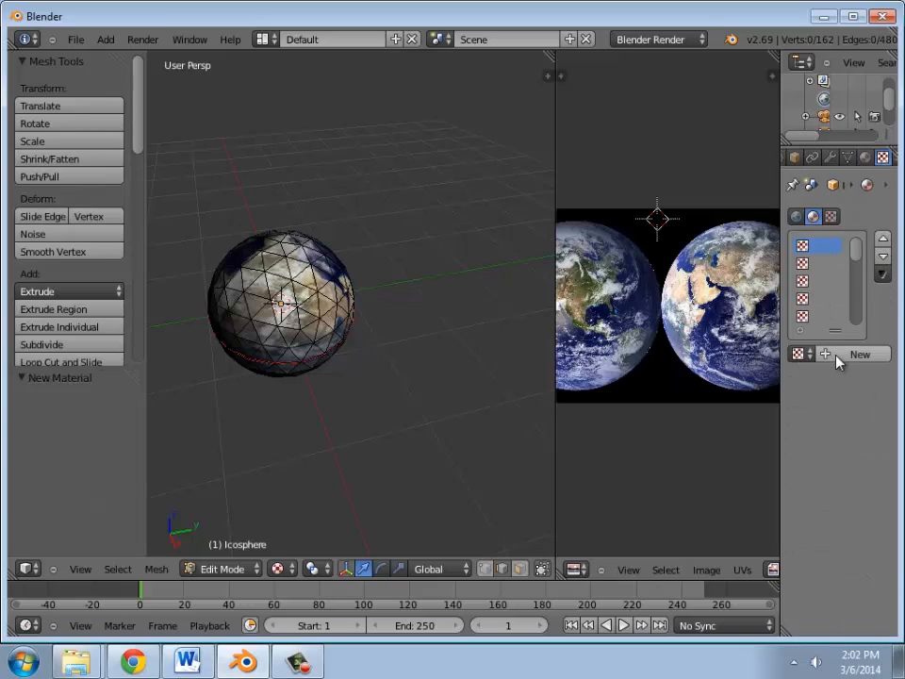
click(864, 158)
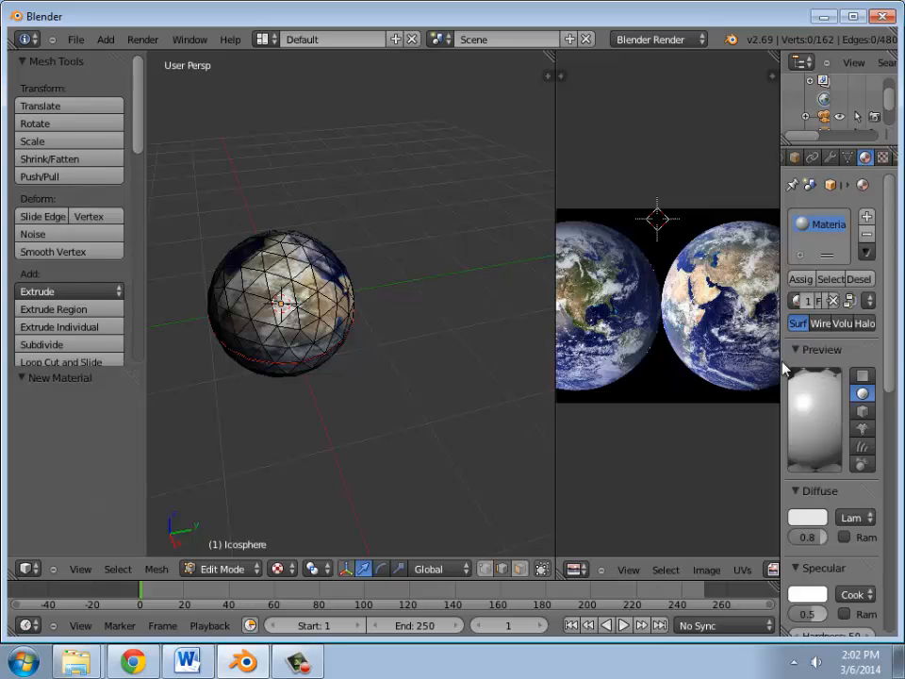
drag(783, 371, 635, 373)
click(810, 157)
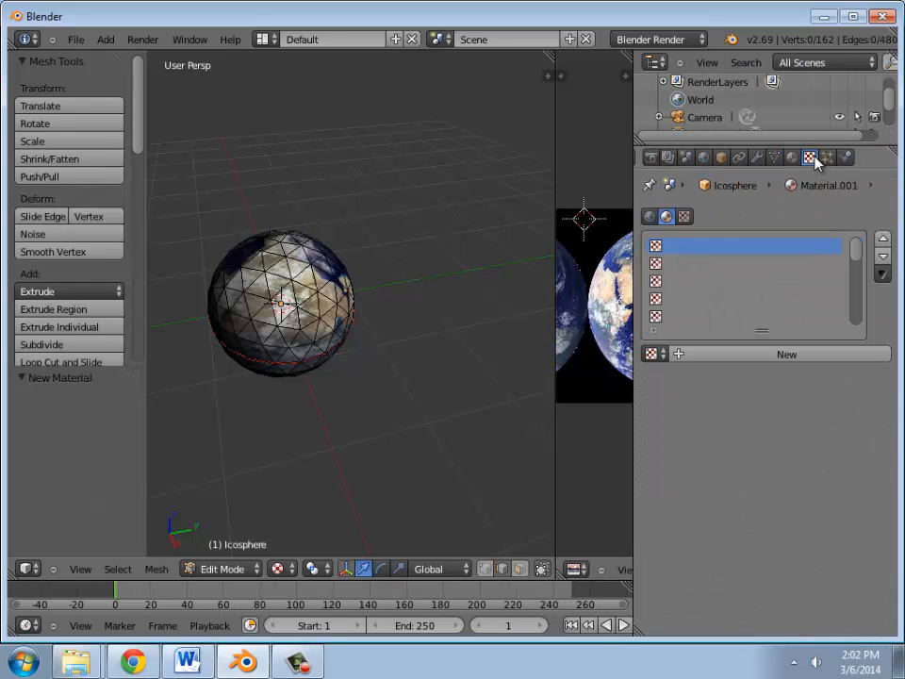
click(709, 353)
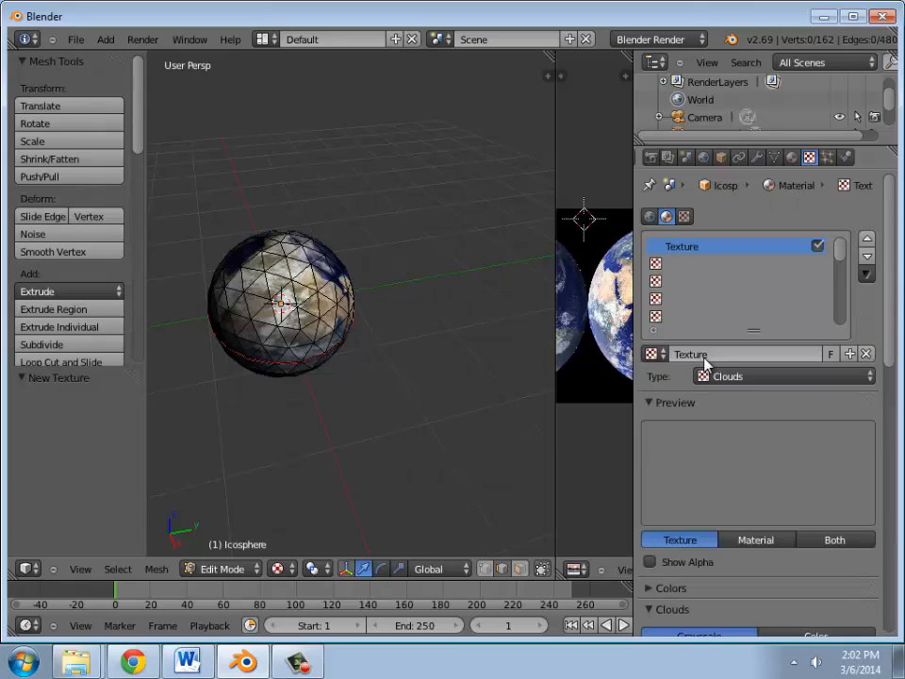
Step: Set the new texture's type to Image or Movie
scroll(722, 407, down, 2)
click(823, 342)
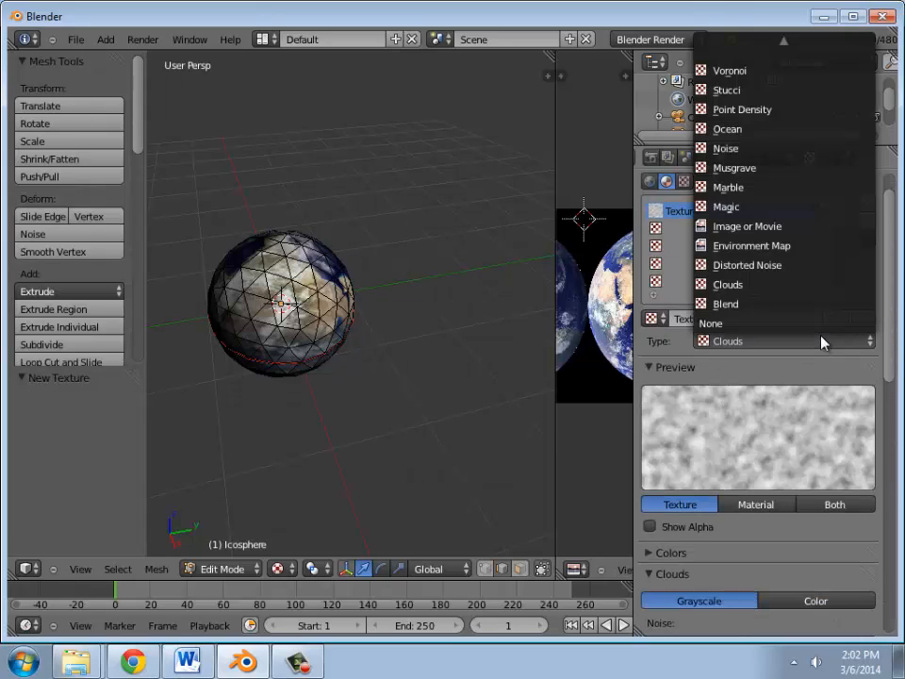
click(822, 340)
click(764, 340)
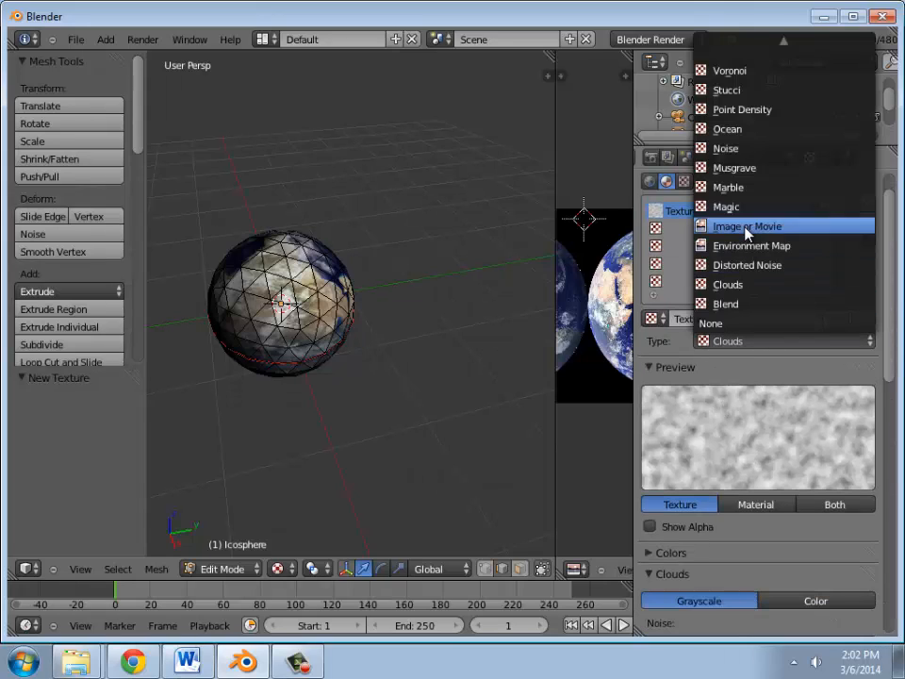
click(746, 228)
Step: Open BlueMarble2.jpg from the Desktop as the texture's image
scroll(728, 435, down, 4)
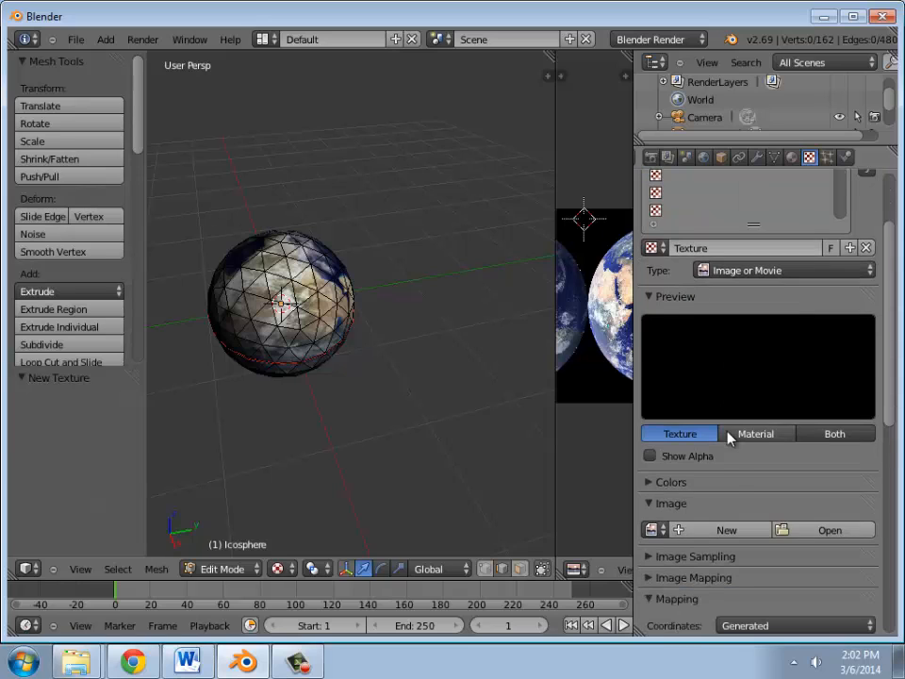
scroll(728, 436, down, 4)
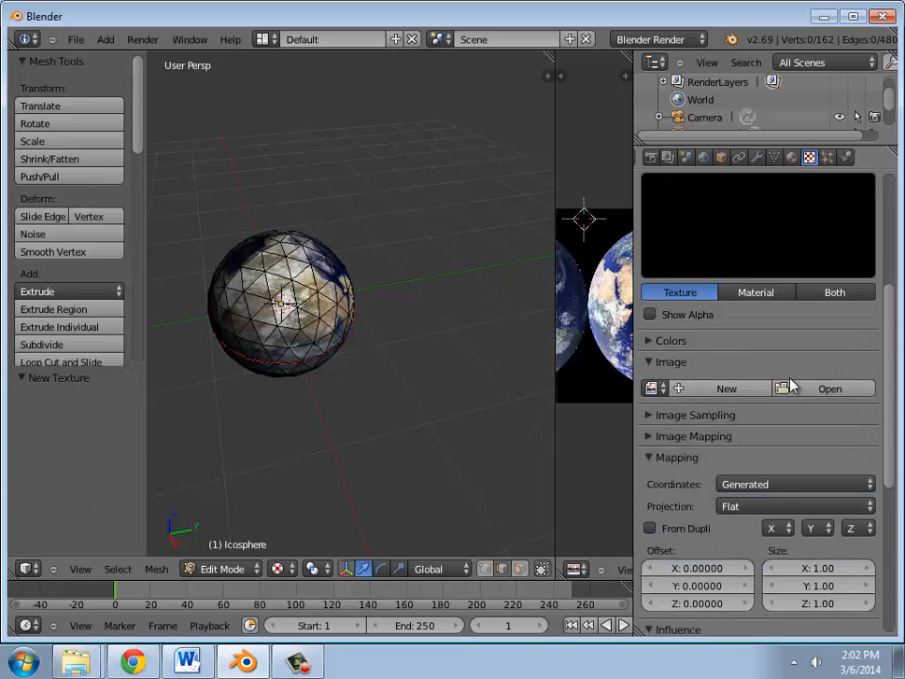
click(824, 388)
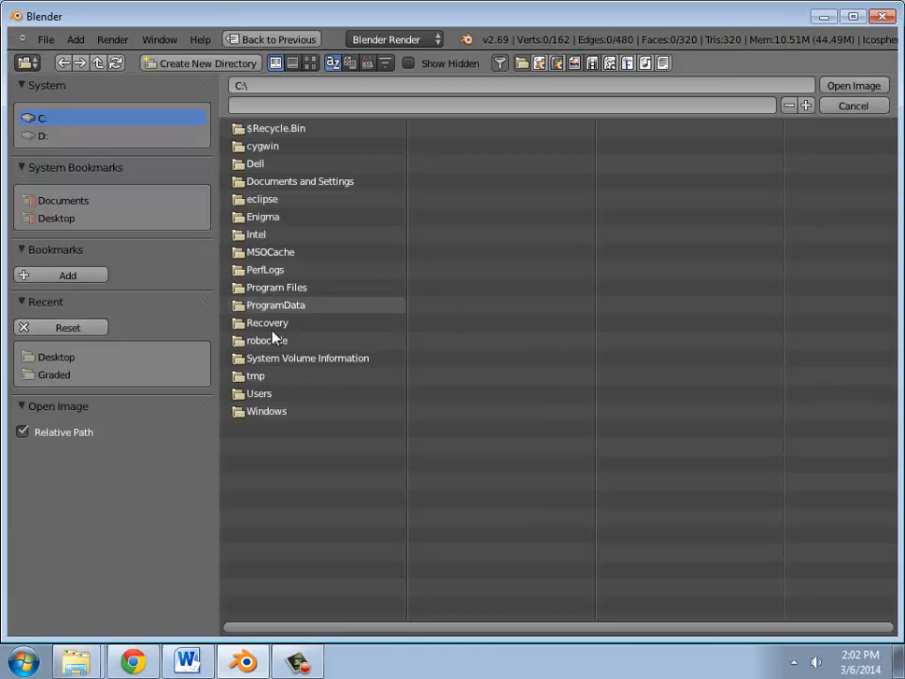
click(57, 218)
double_click(283, 180)
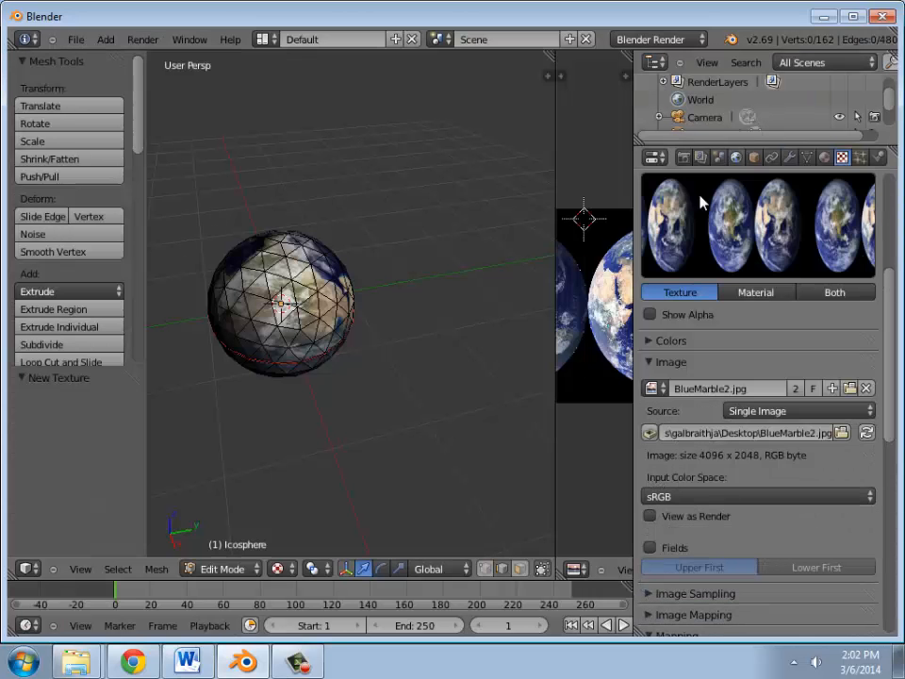
Step: Set the texture's mapping coordinates to UV with UVMap as the map, and widen the UV/Image Editor
scroll(795, 360, down, 1)
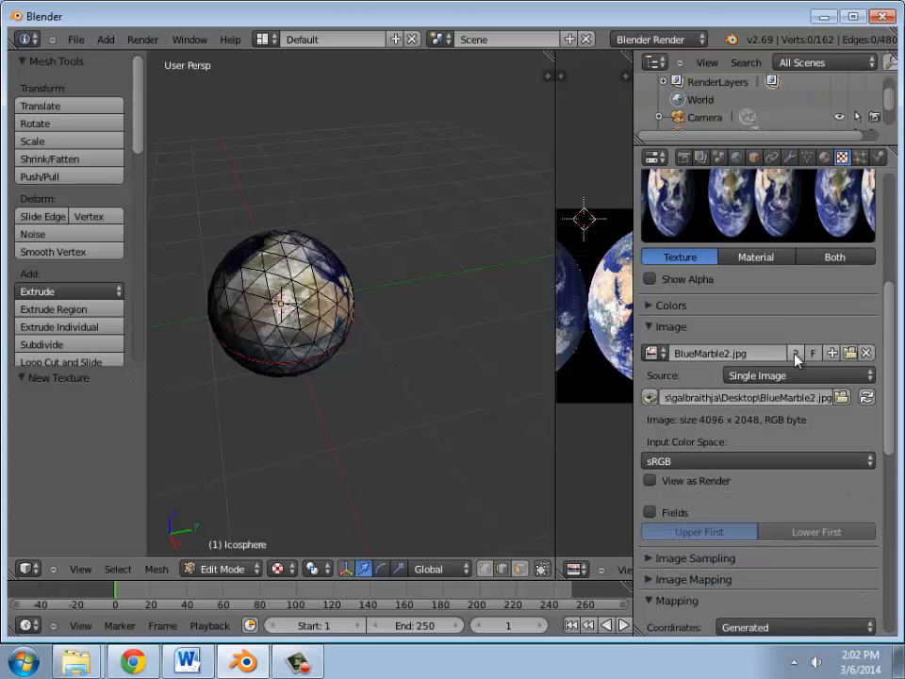
scroll(795, 359, down, 4)
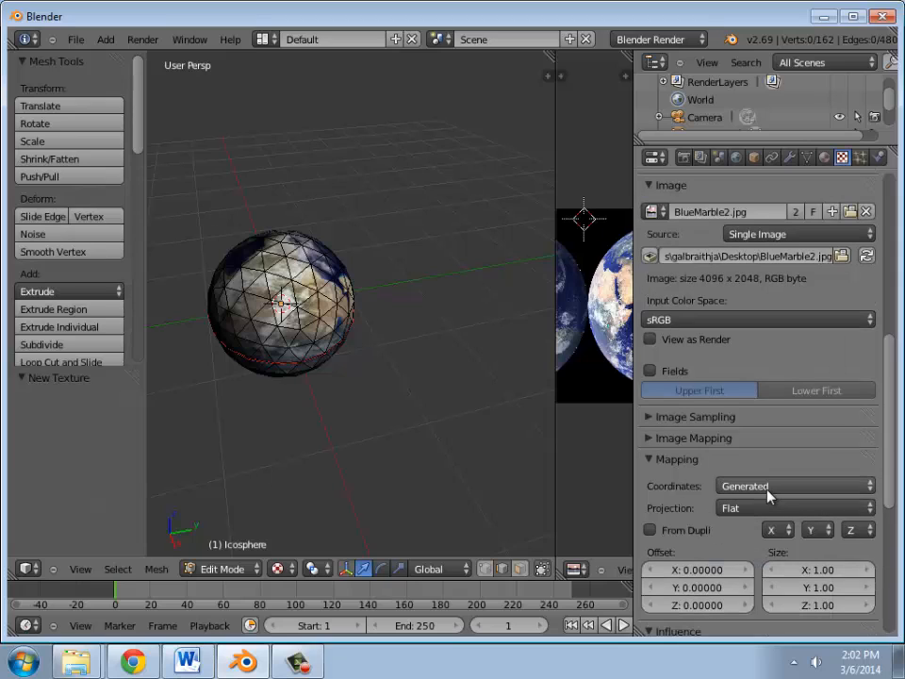
click(769, 487)
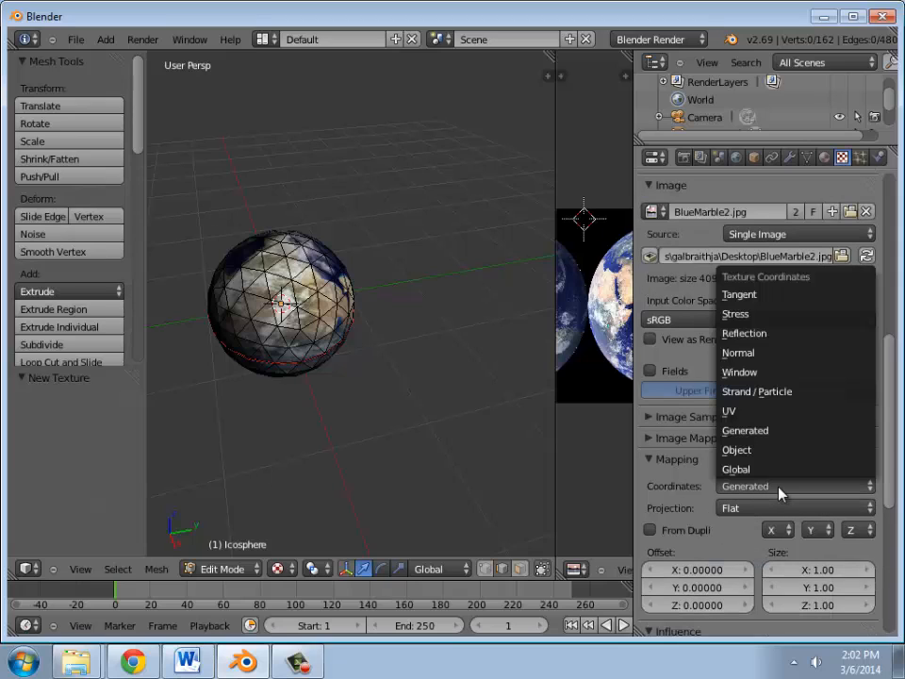
click(749, 416)
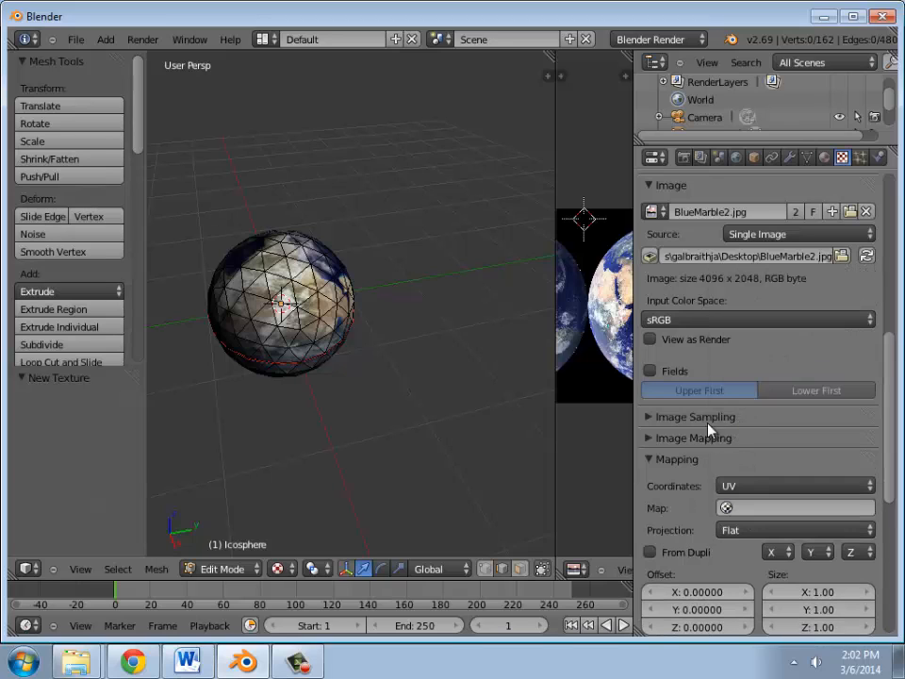
drag(556, 463, 415, 457)
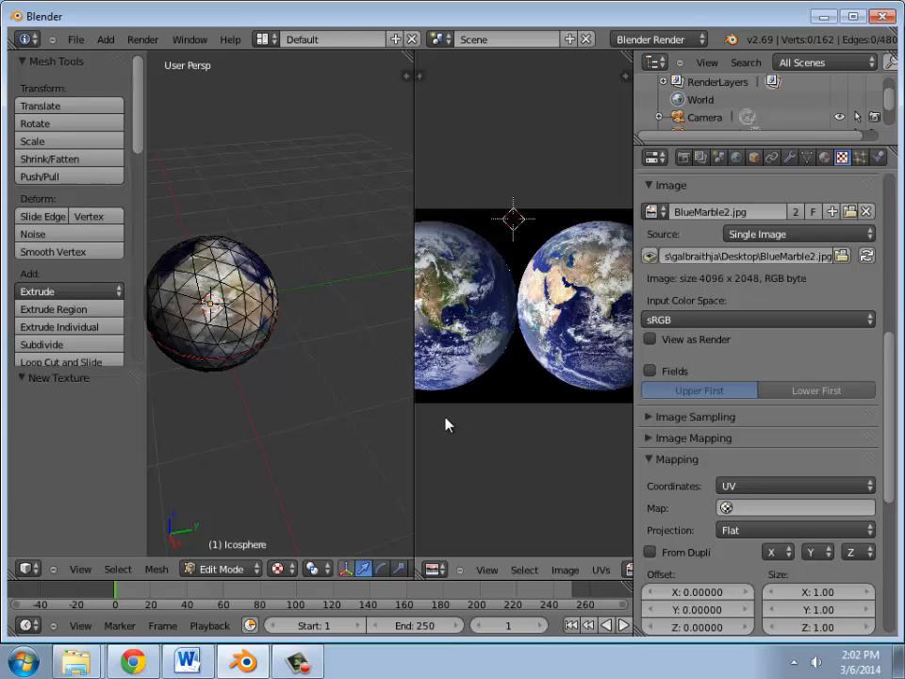
click(772, 508)
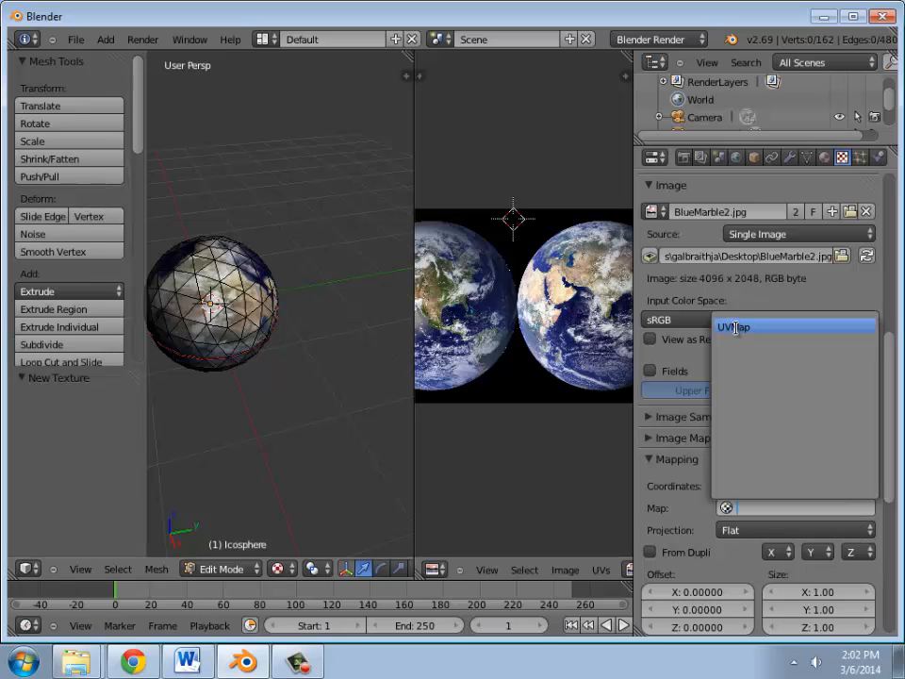
click(742, 328)
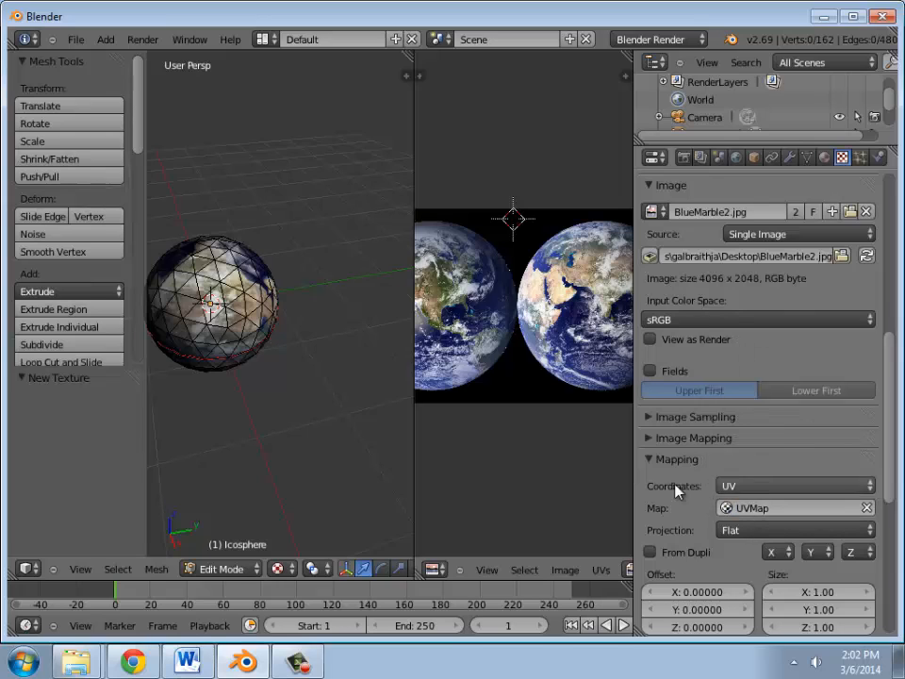
Step: Keep the Flat projection, render the scene to check the textured icosphere, and return to the 3D view
click(778, 532)
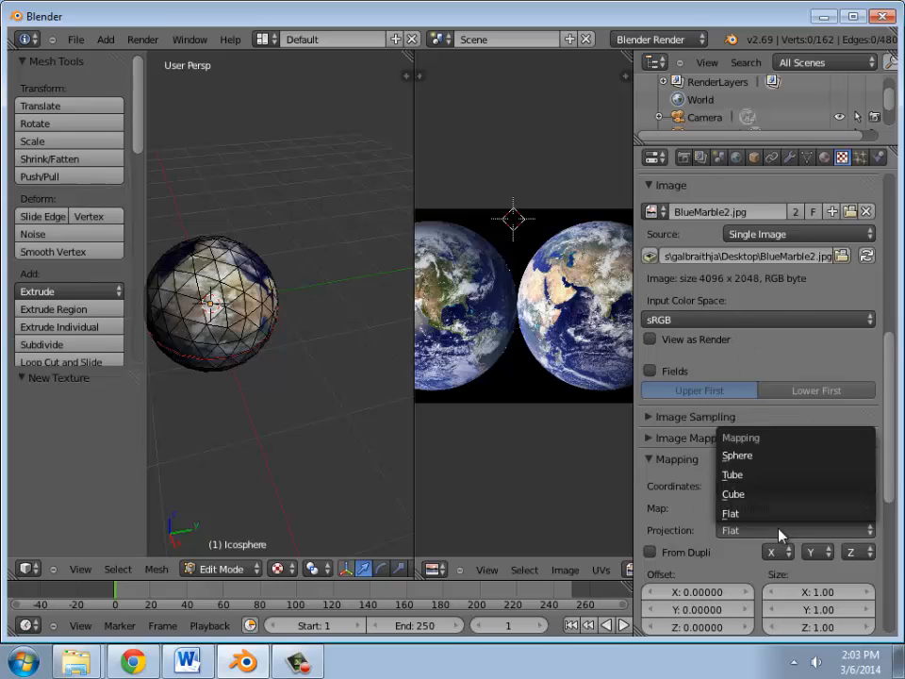
scroll(764, 521, down, 4)
scroll(761, 519, up, 3)
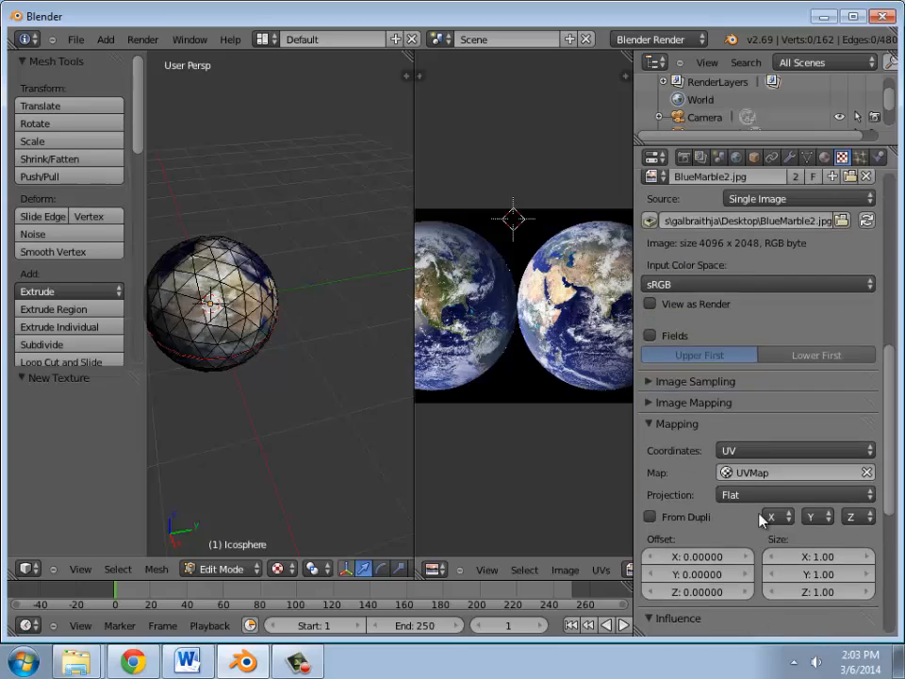
key(F12)
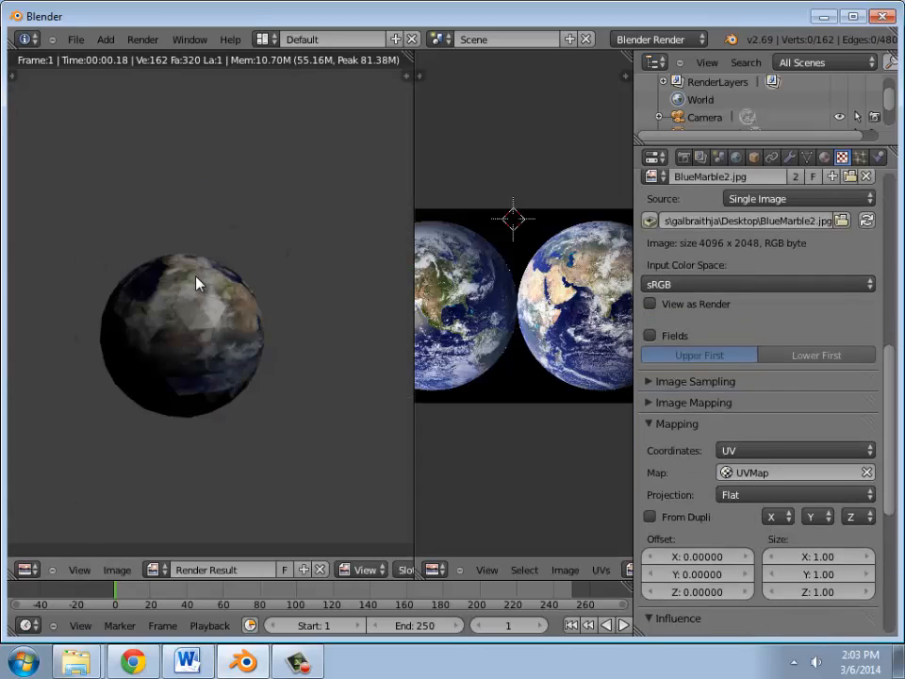
key(Escape)
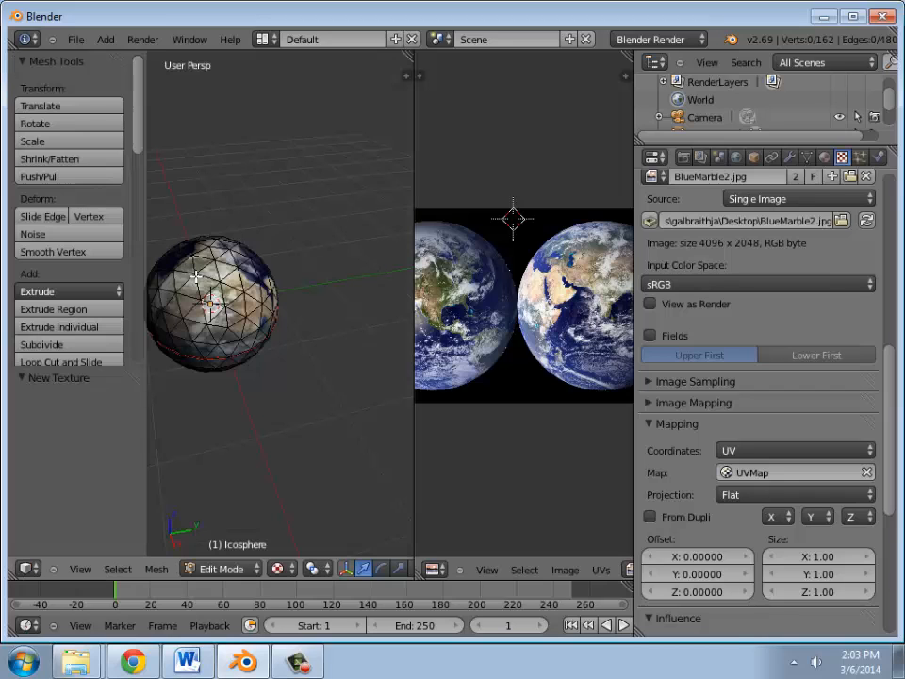